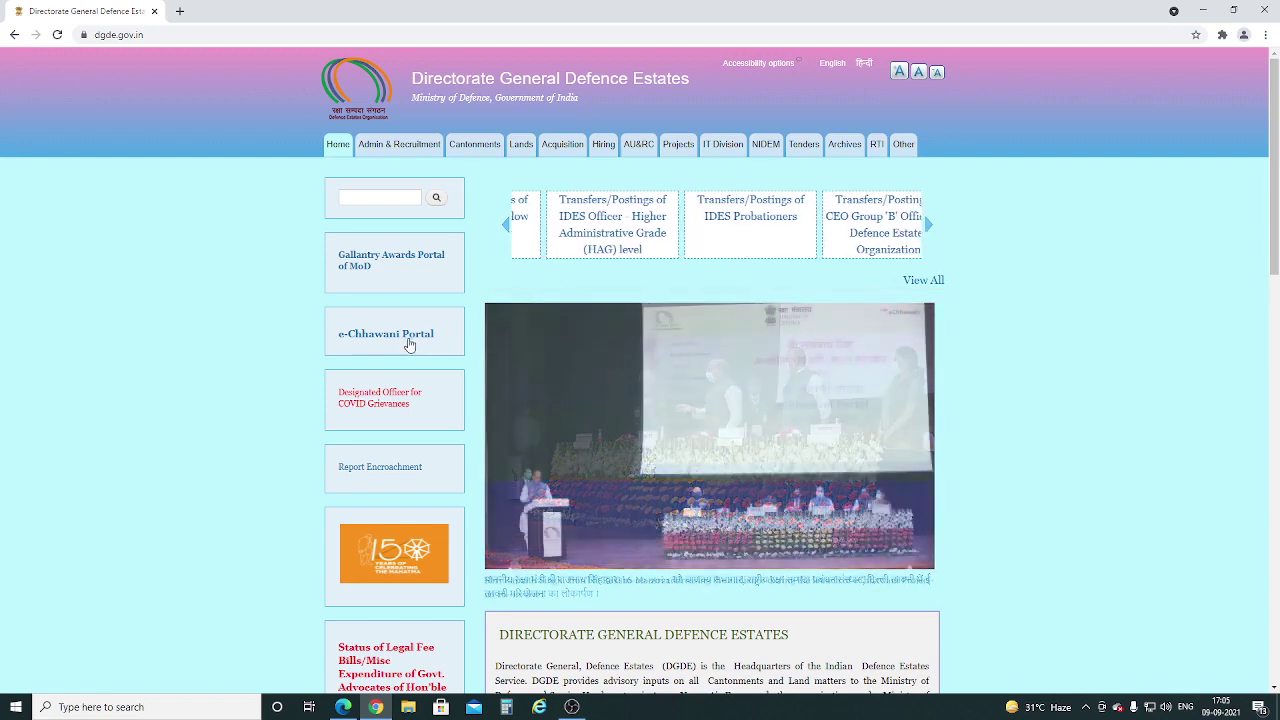
click(409, 343)
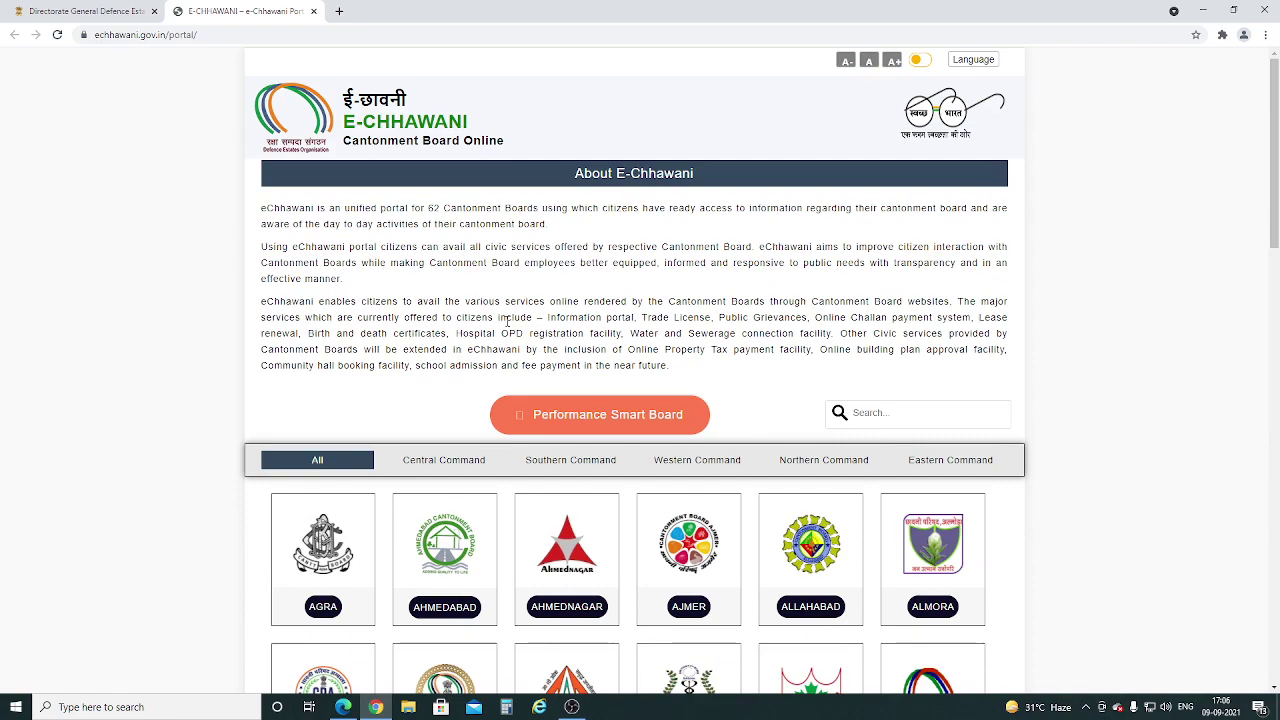
scroll(510, 323, down, 8)
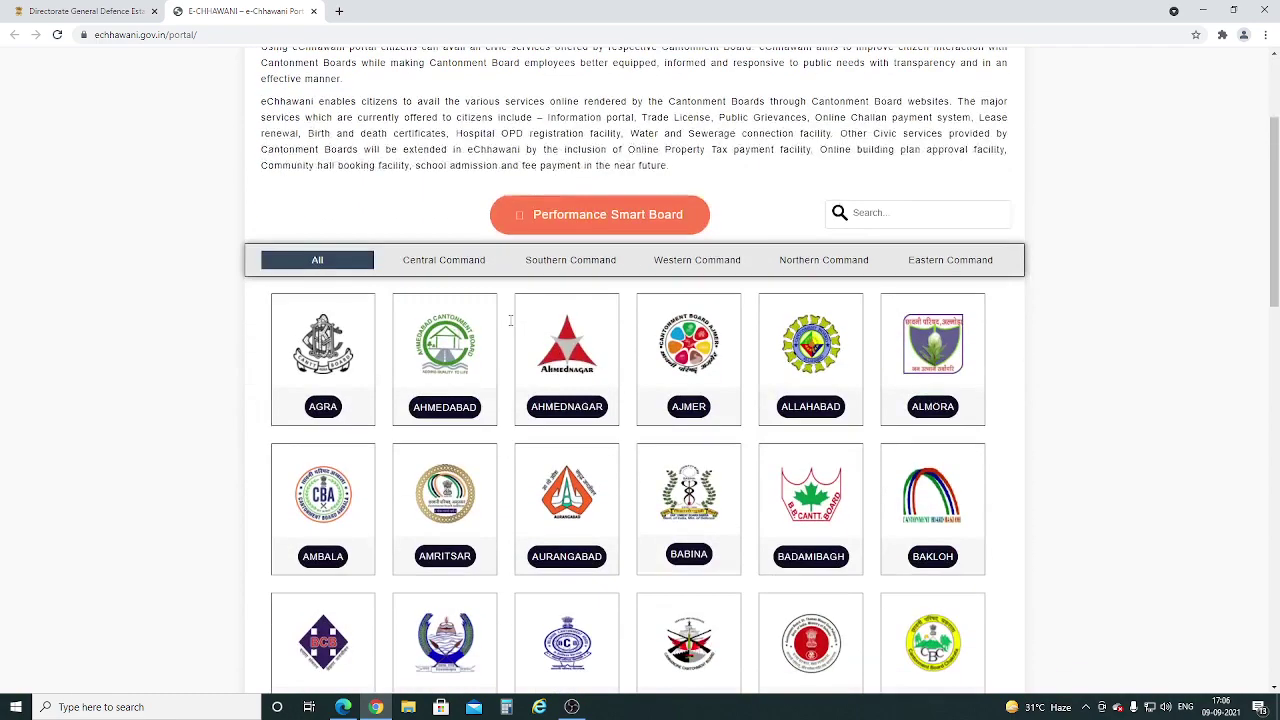
scroll(510, 323, down, 6)
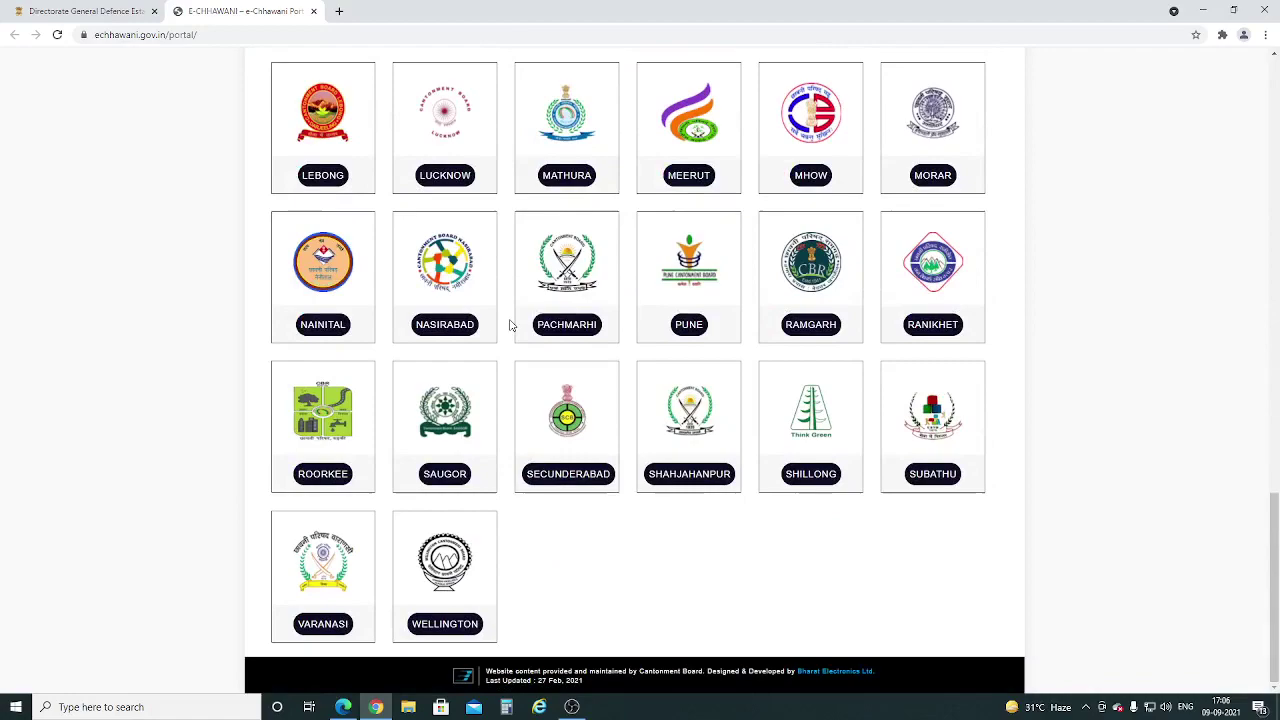
scroll(510, 323, up, 7)
scroll(510, 325, up, 7)
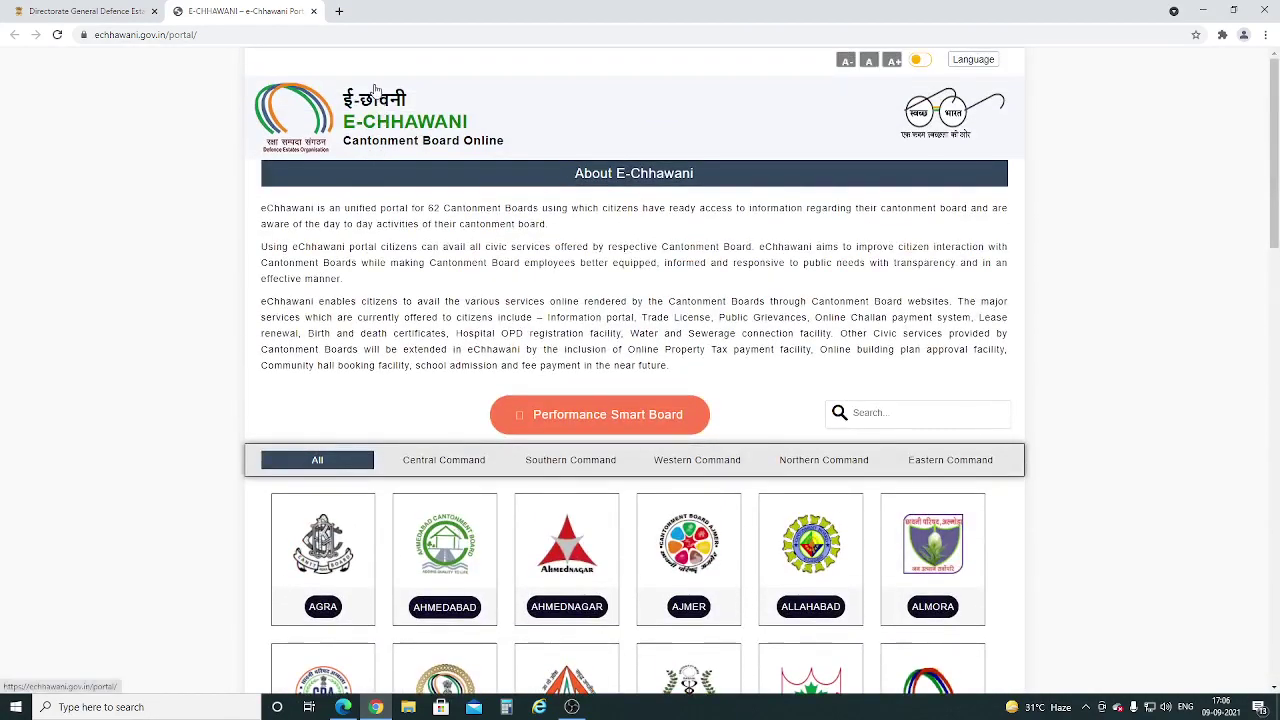
Load jalandhar.cantt.gov.in in a new Chrome tab.
click(340, 11)
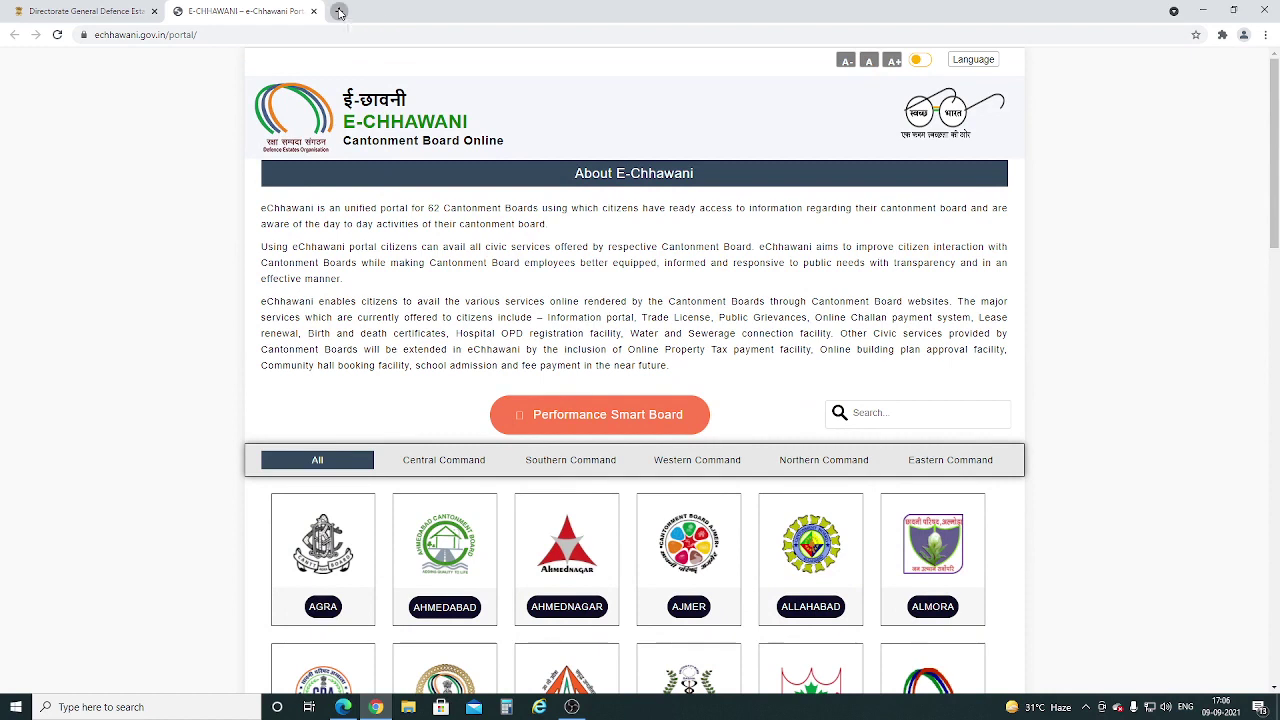
click(356, 33)
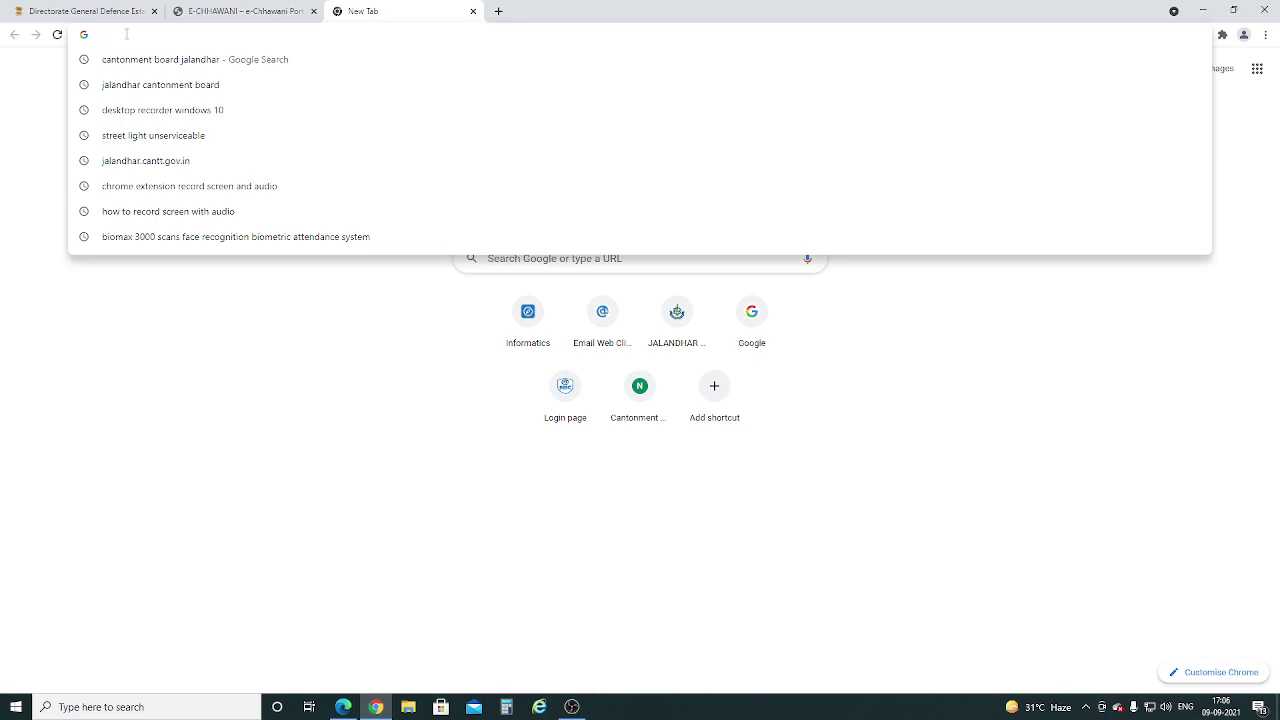
text(jalandhar)
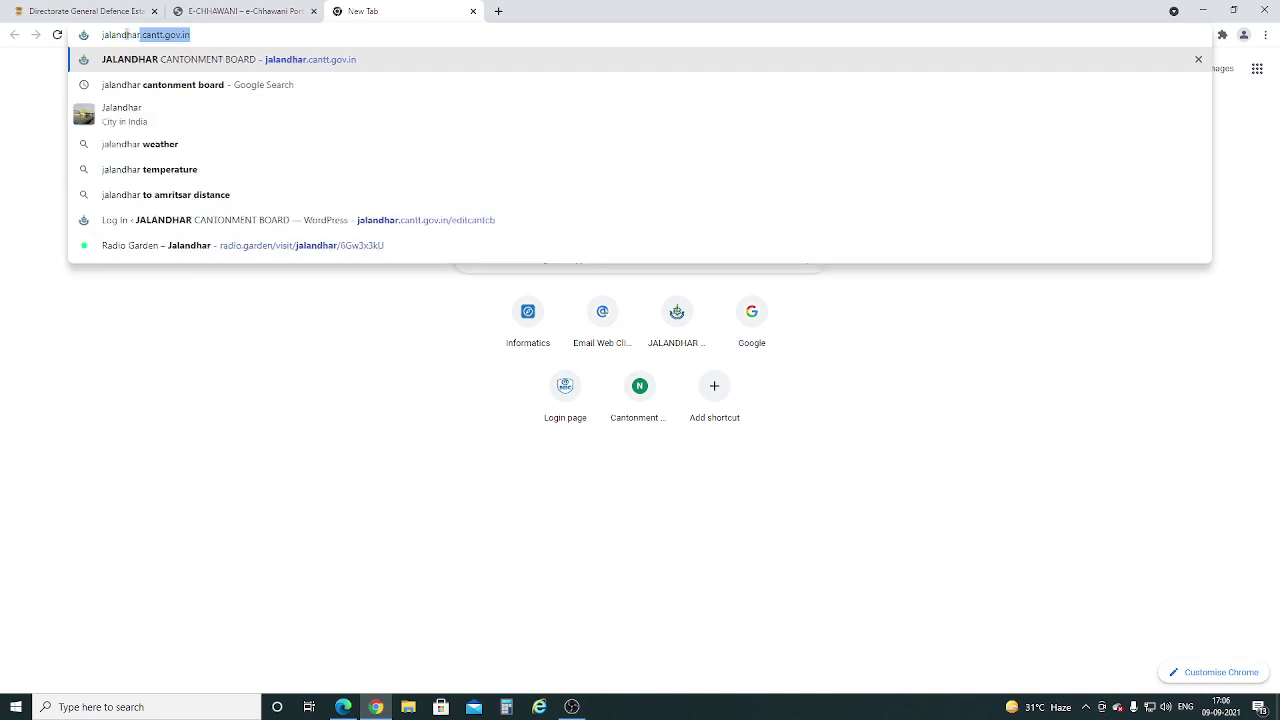
text(.cantt)
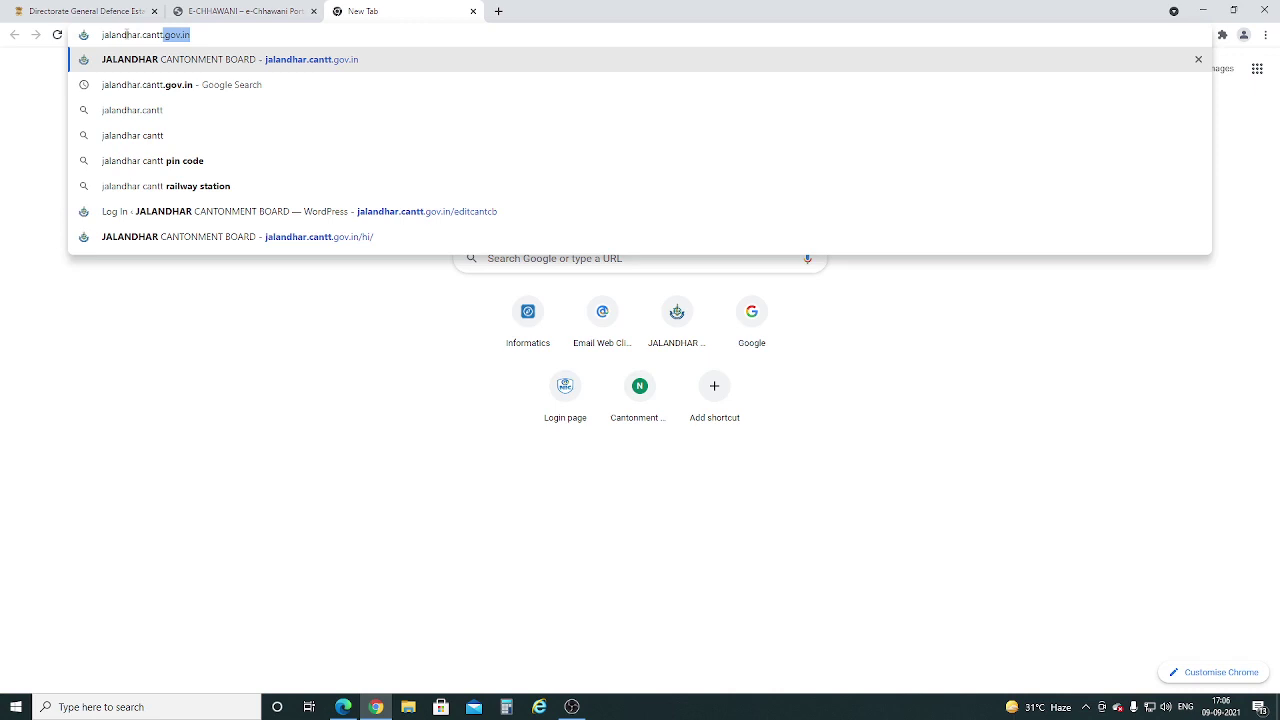
text(.gov.in)
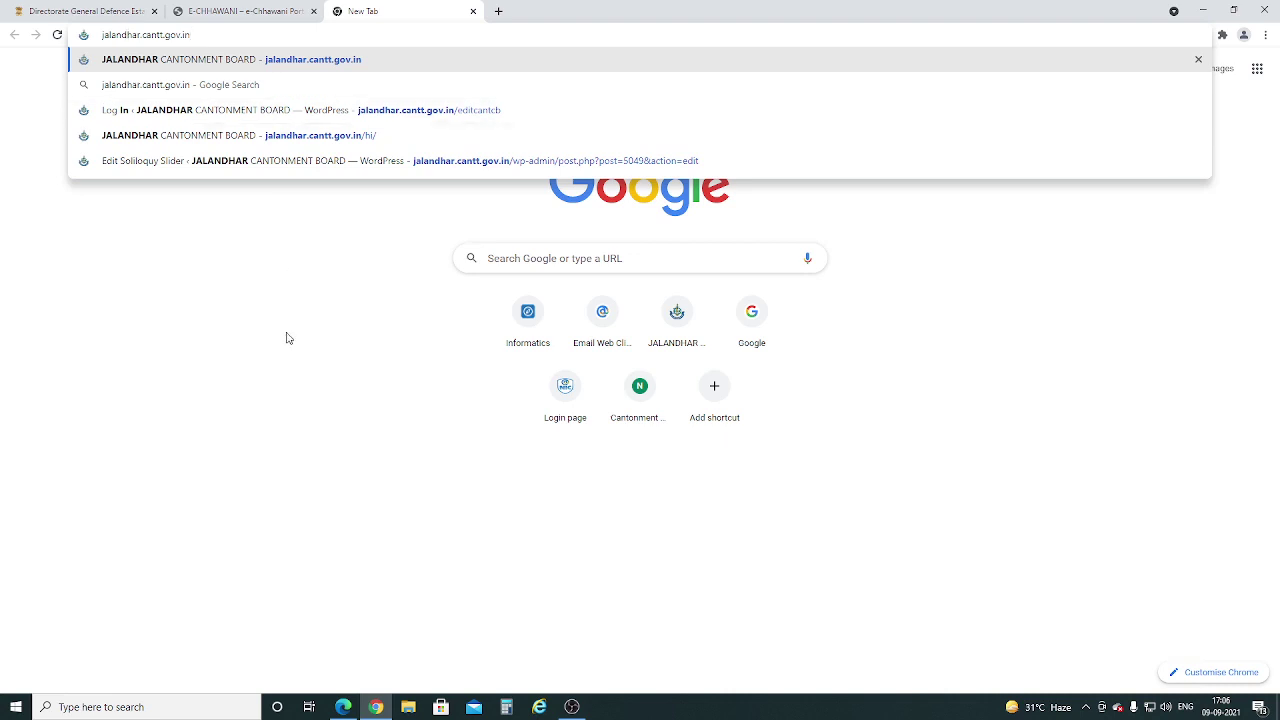
key(Return)
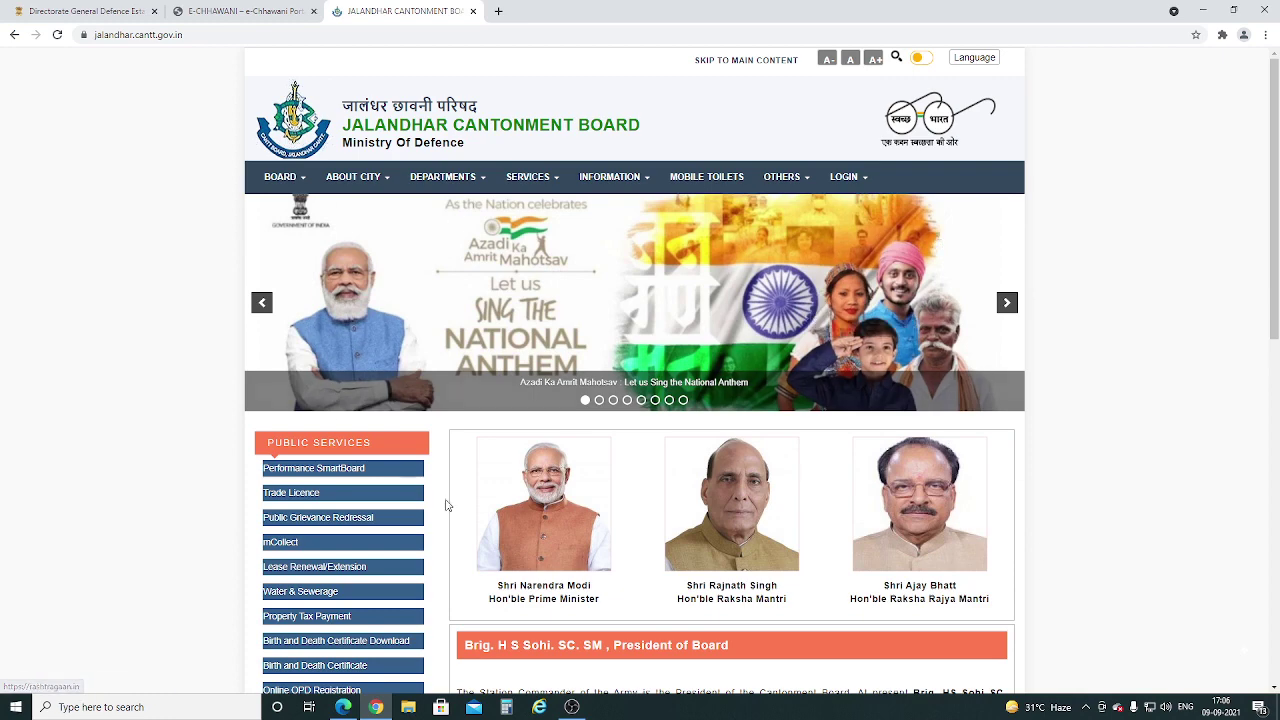
Search Google for 'cantonment board jalandhar' and go to the site's LOGIN > Citizen portal.
click(499, 17)
click(626, 258)
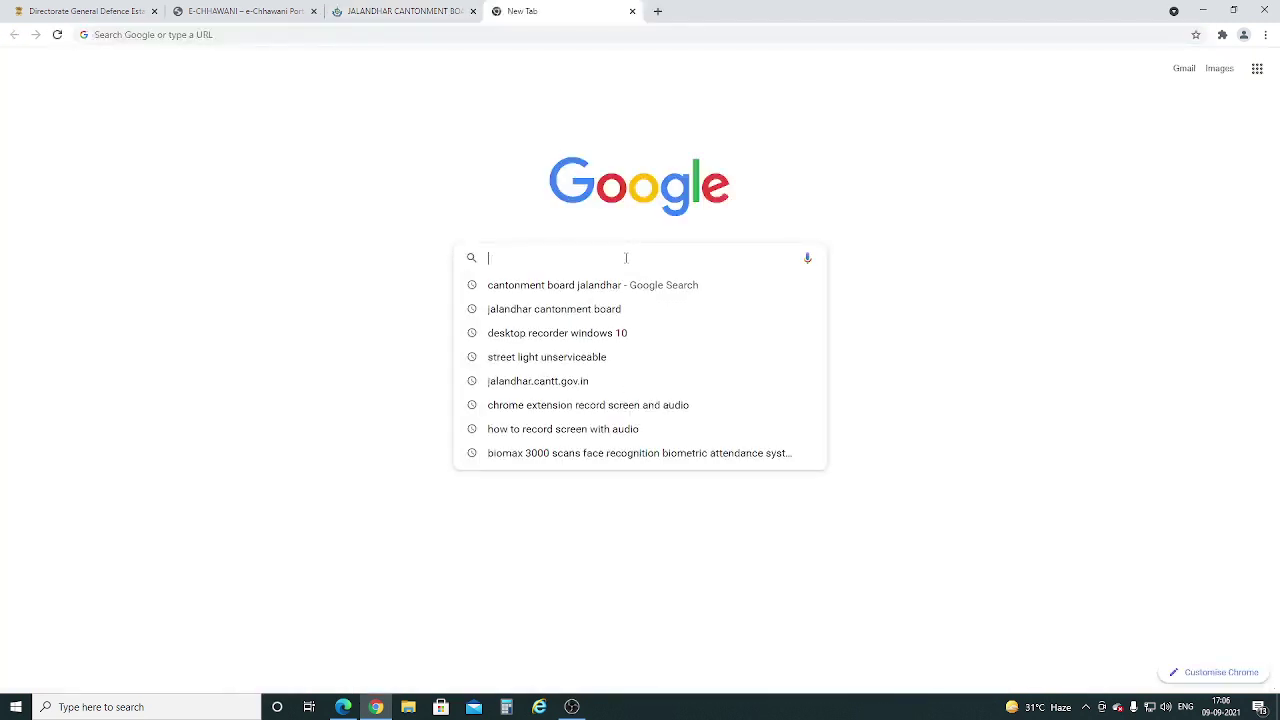
text(canton)
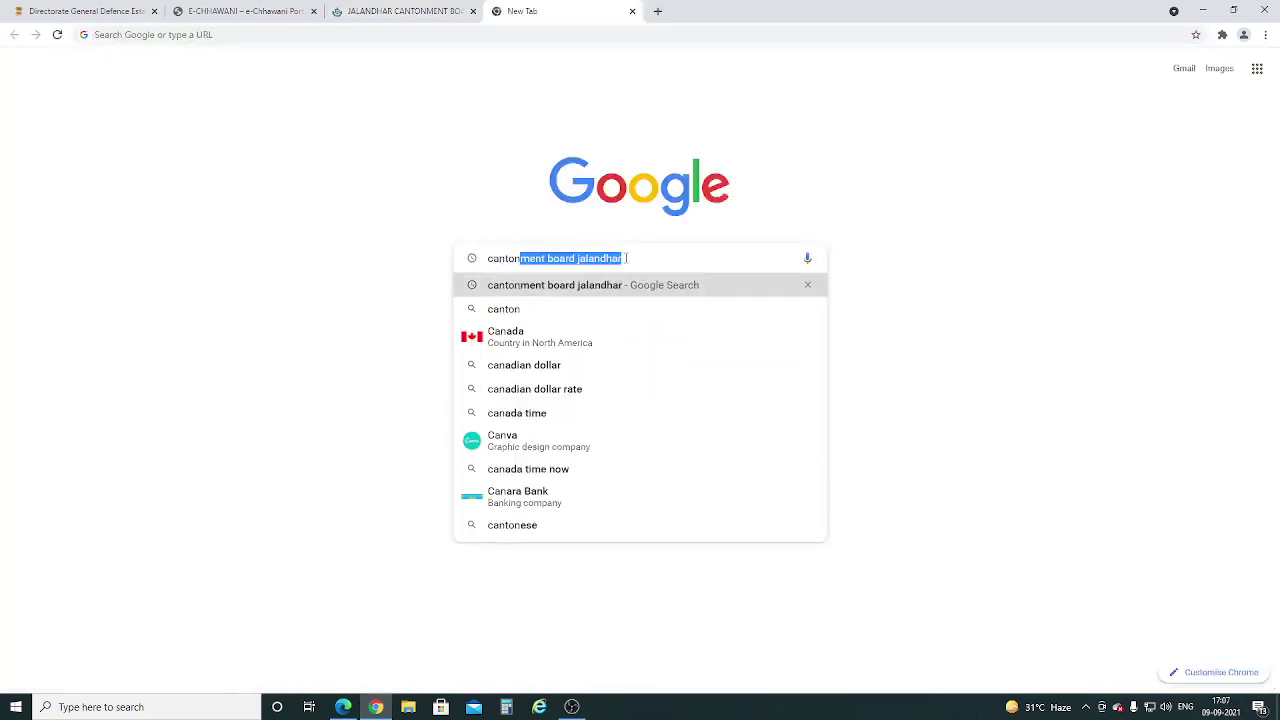
text(ment board jalandhar)
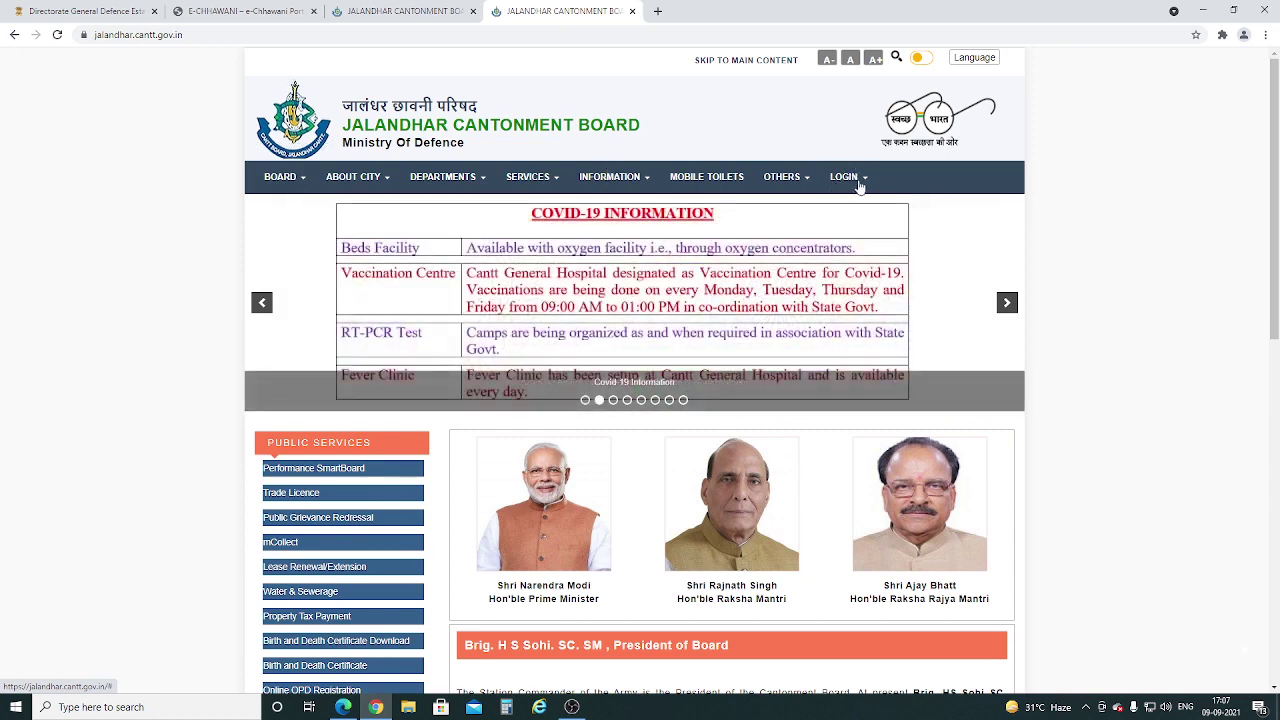
click(862, 185)
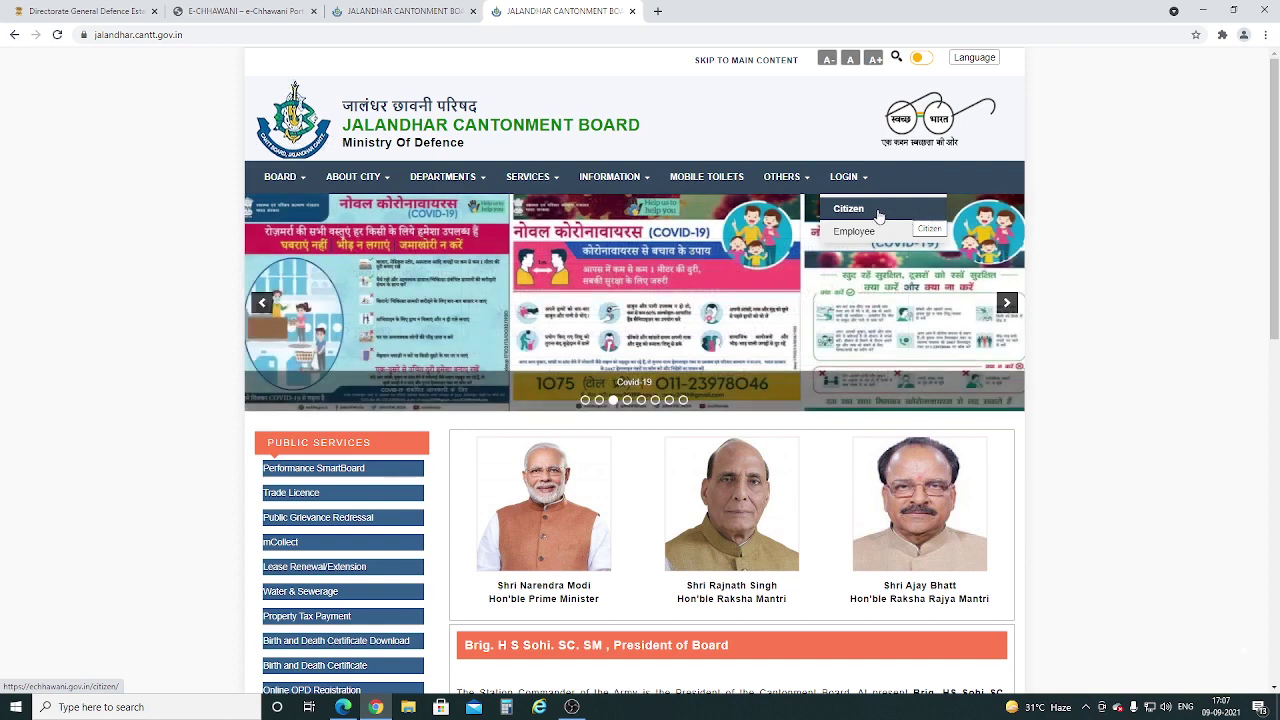
click(877, 212)
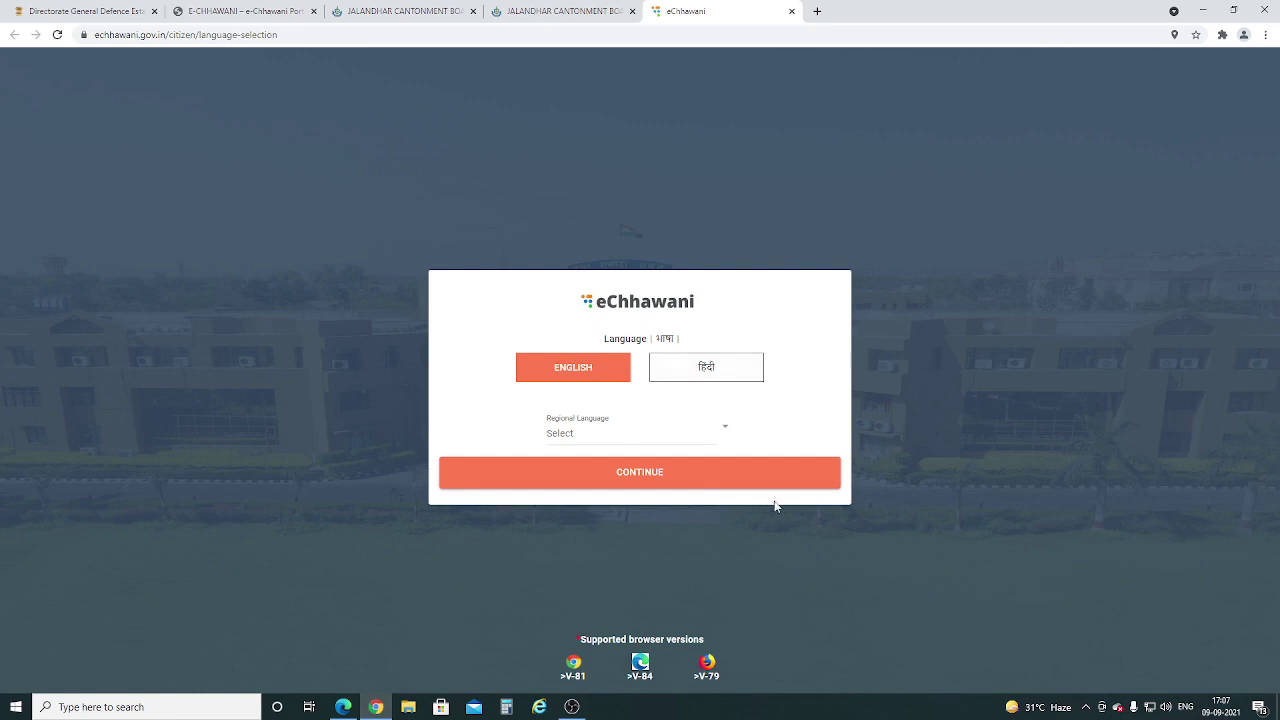
Continue in English, switch to Register, enter the mobile number and name, and pick Jalandhar.
click(701, 484)
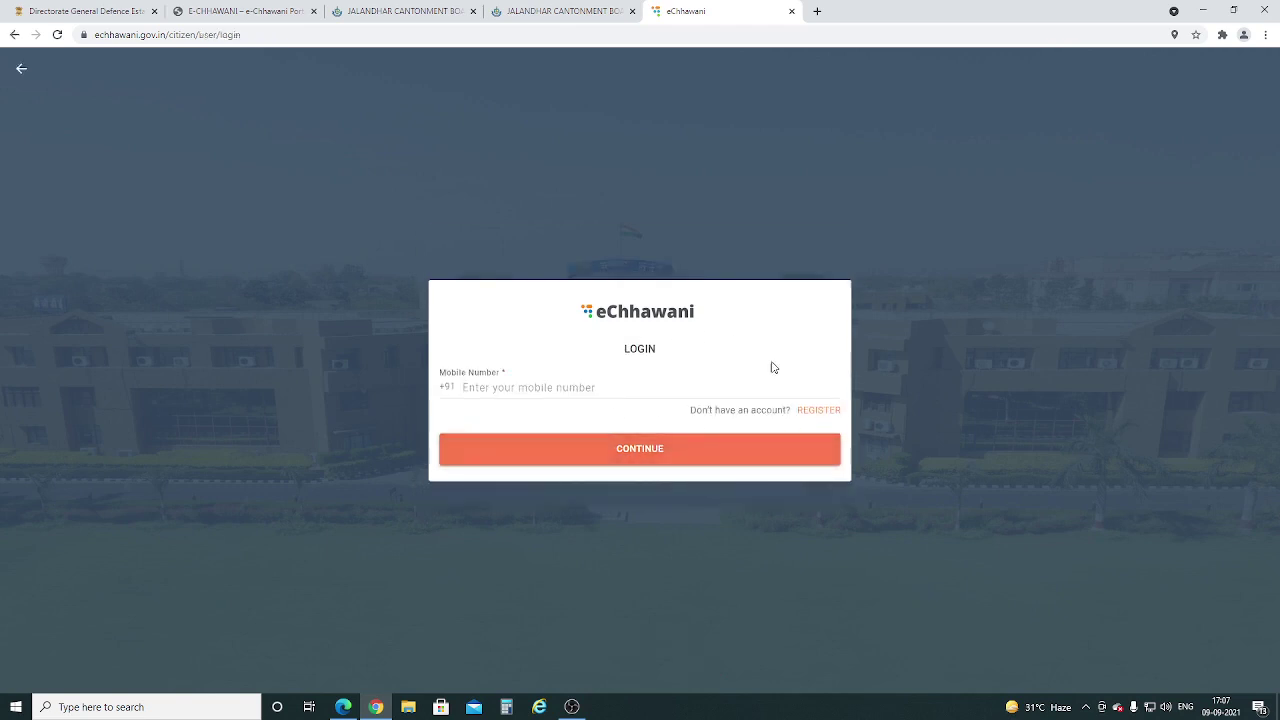
click(826, 412)
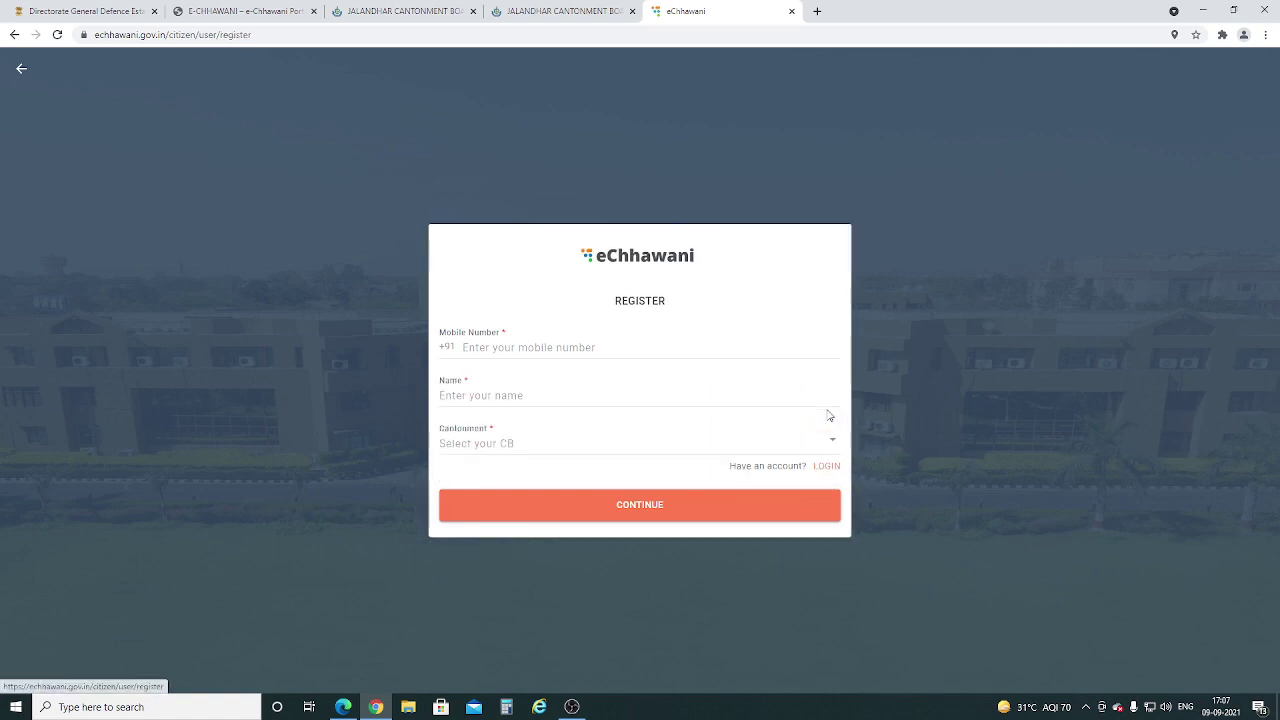
click(533, 343)
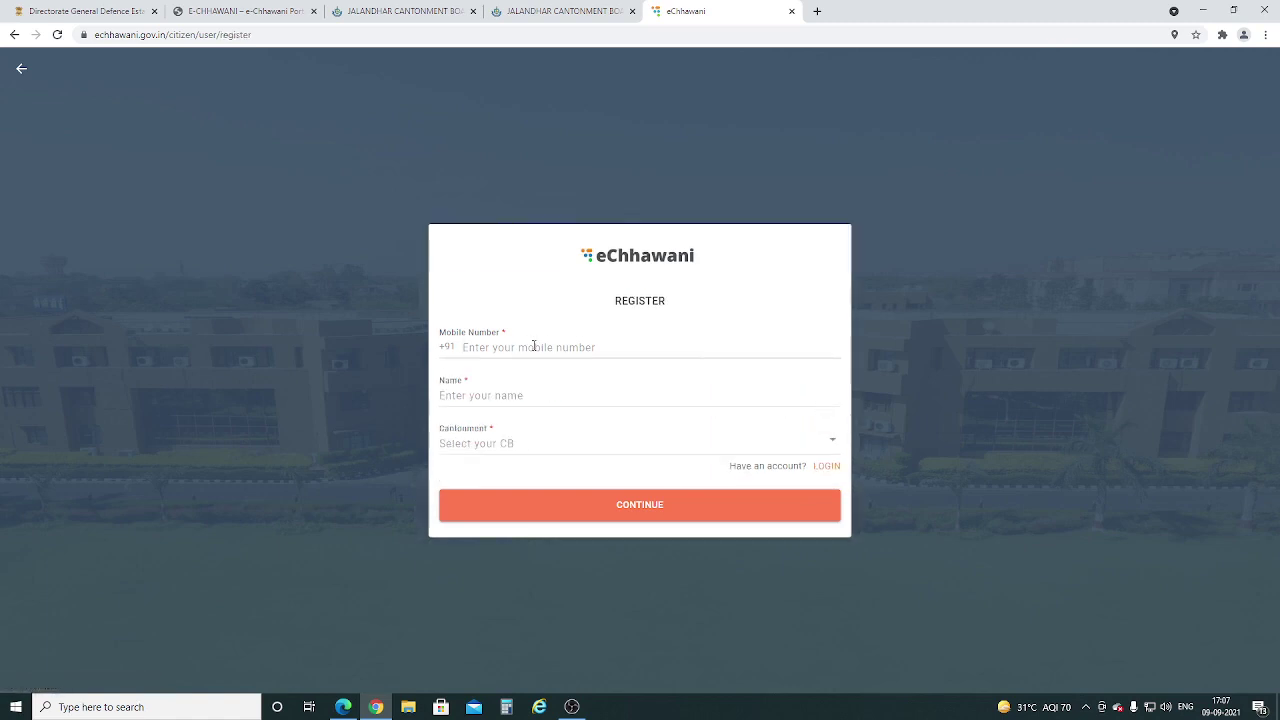
key(Tab)
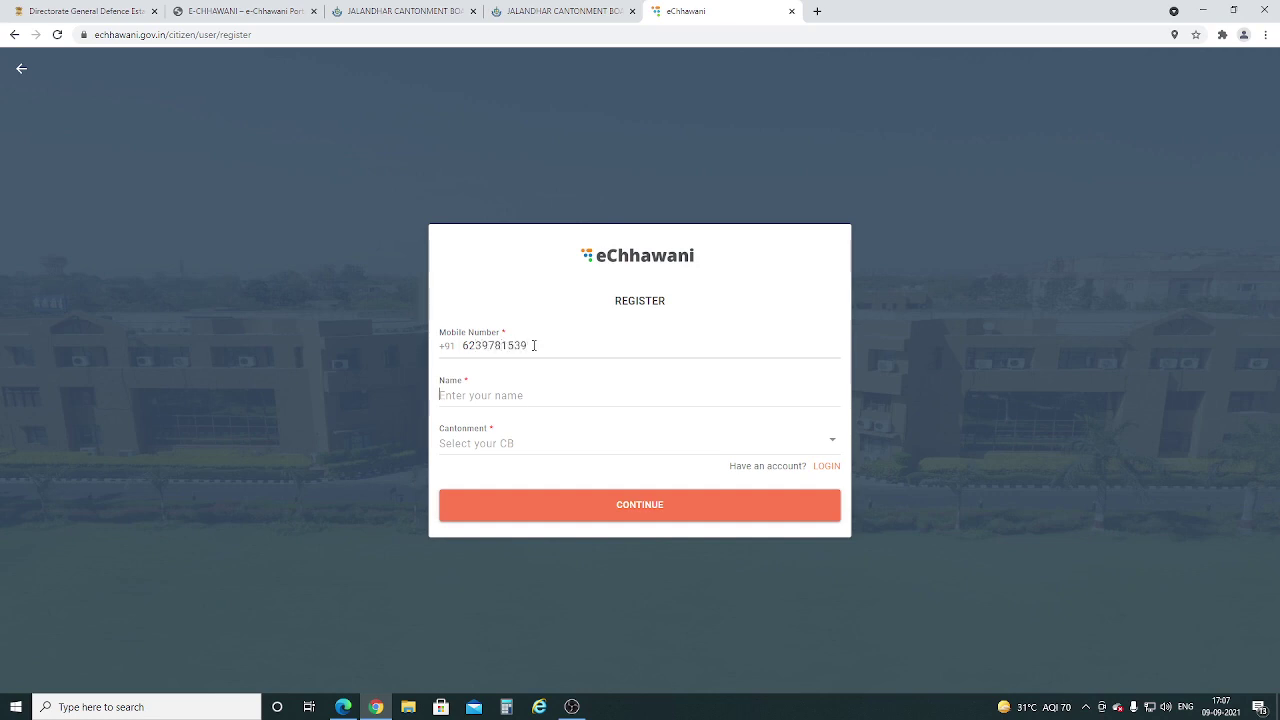
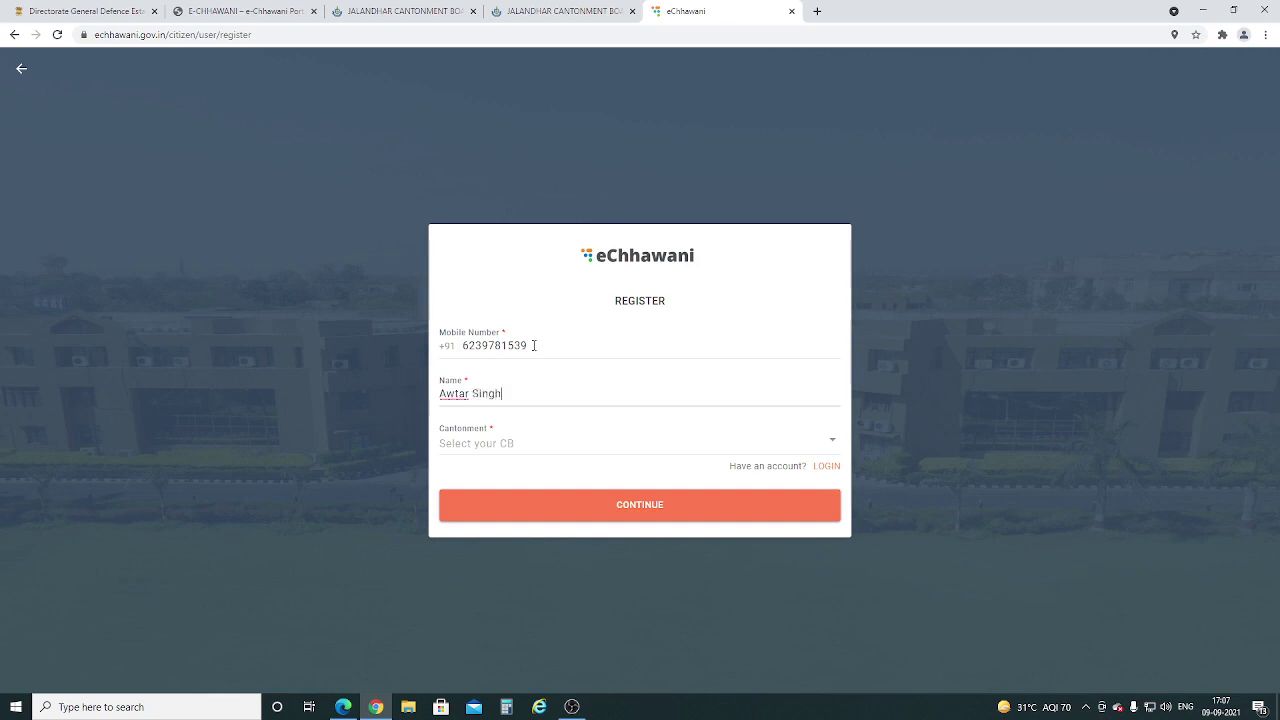
key(Tab)
text(jaland)
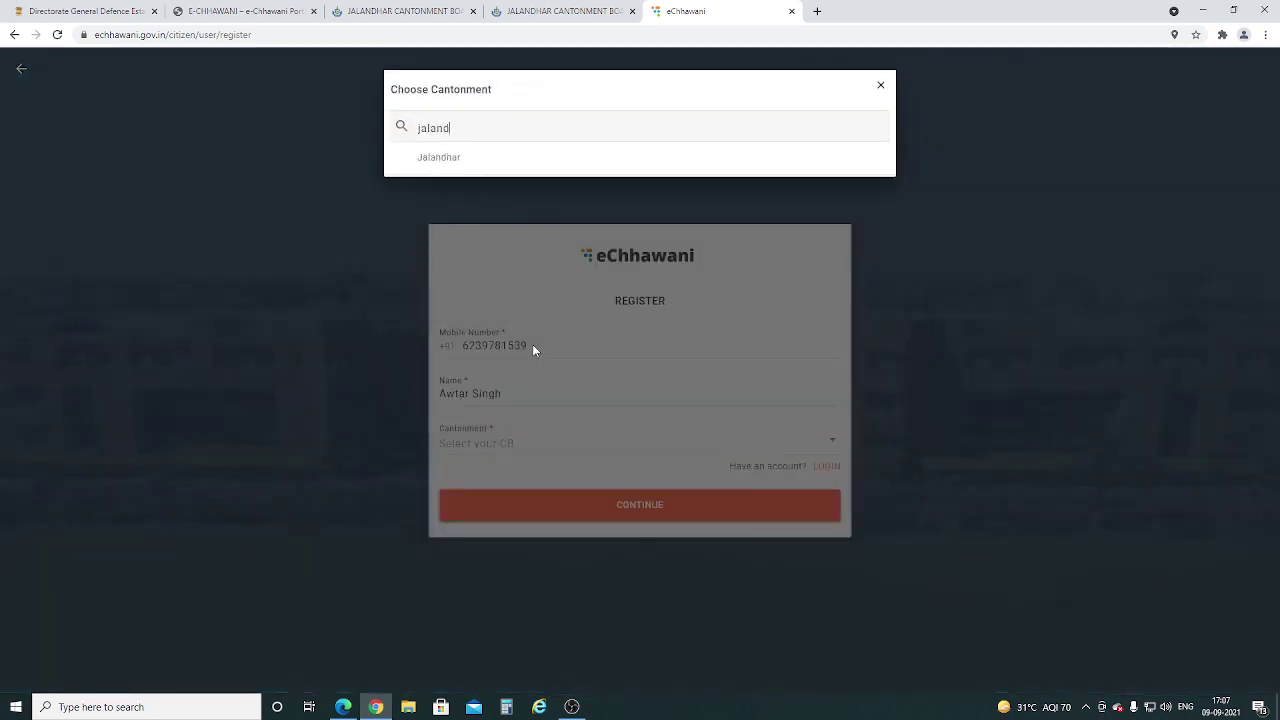
click(443, 162)
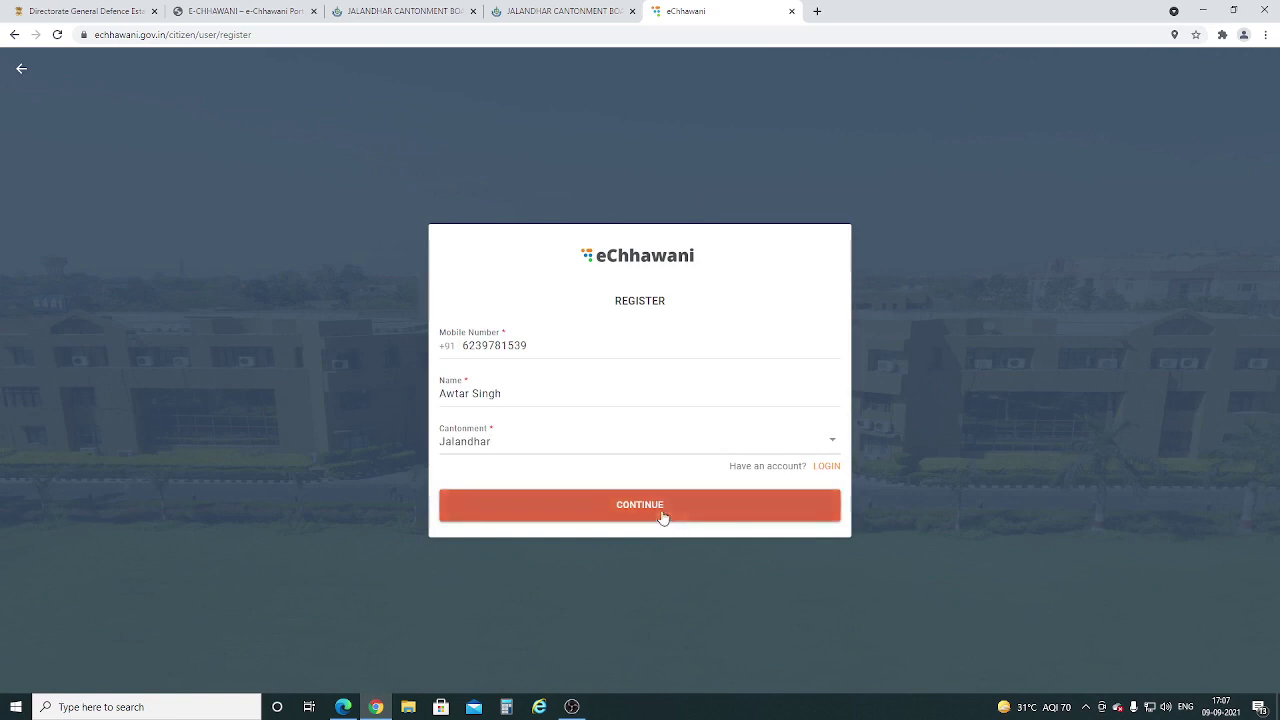
Submit the registration to reach the OTP page, then back out to the Register form.
click(661, 516)
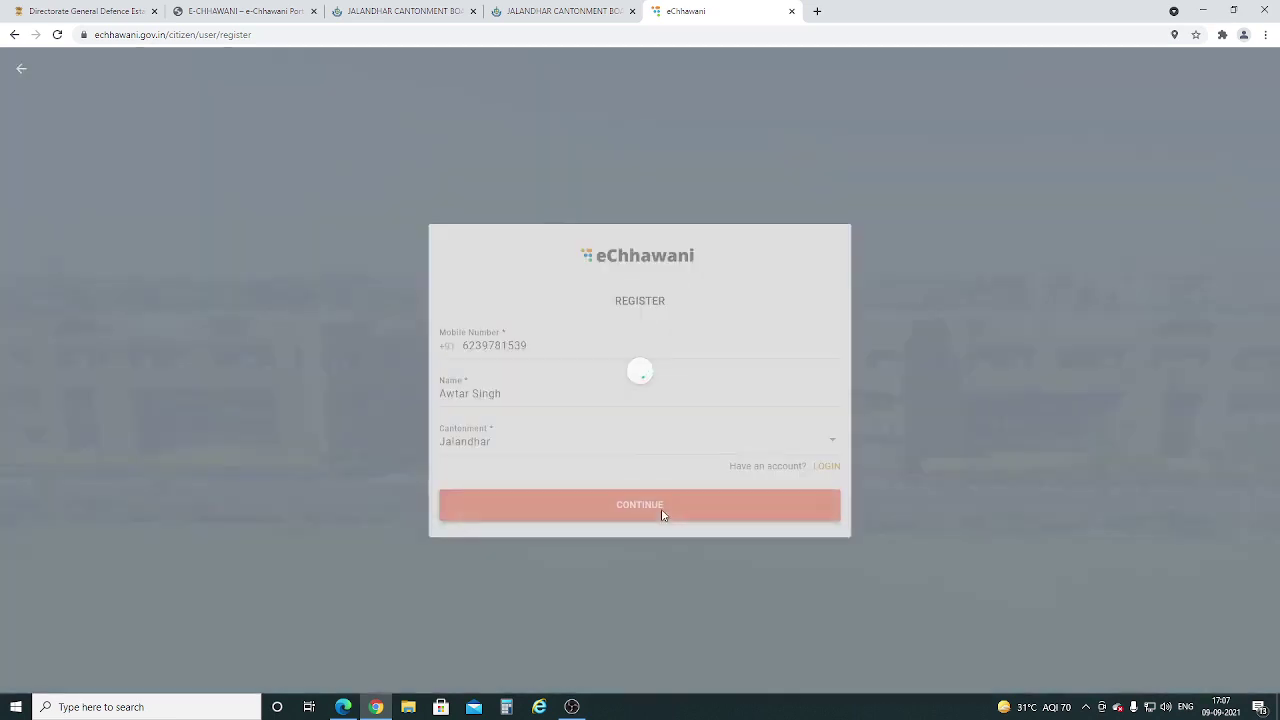
click(489, 410)
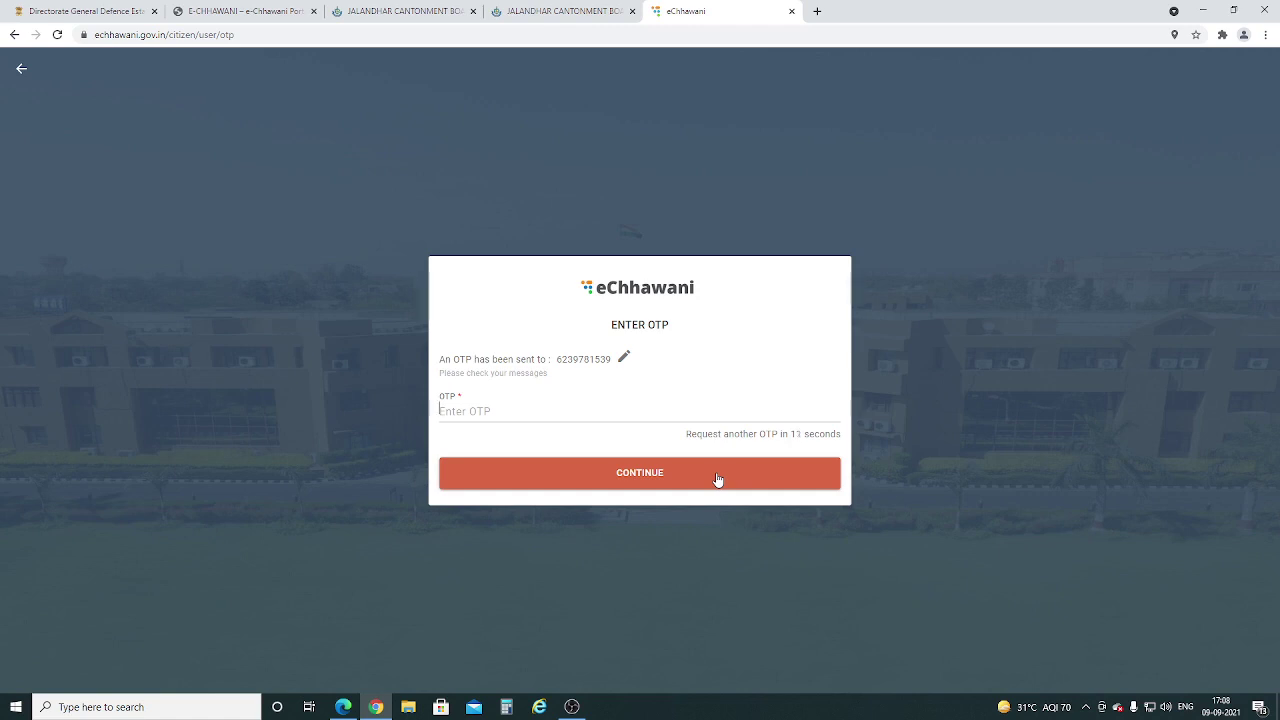
click(21, 69)
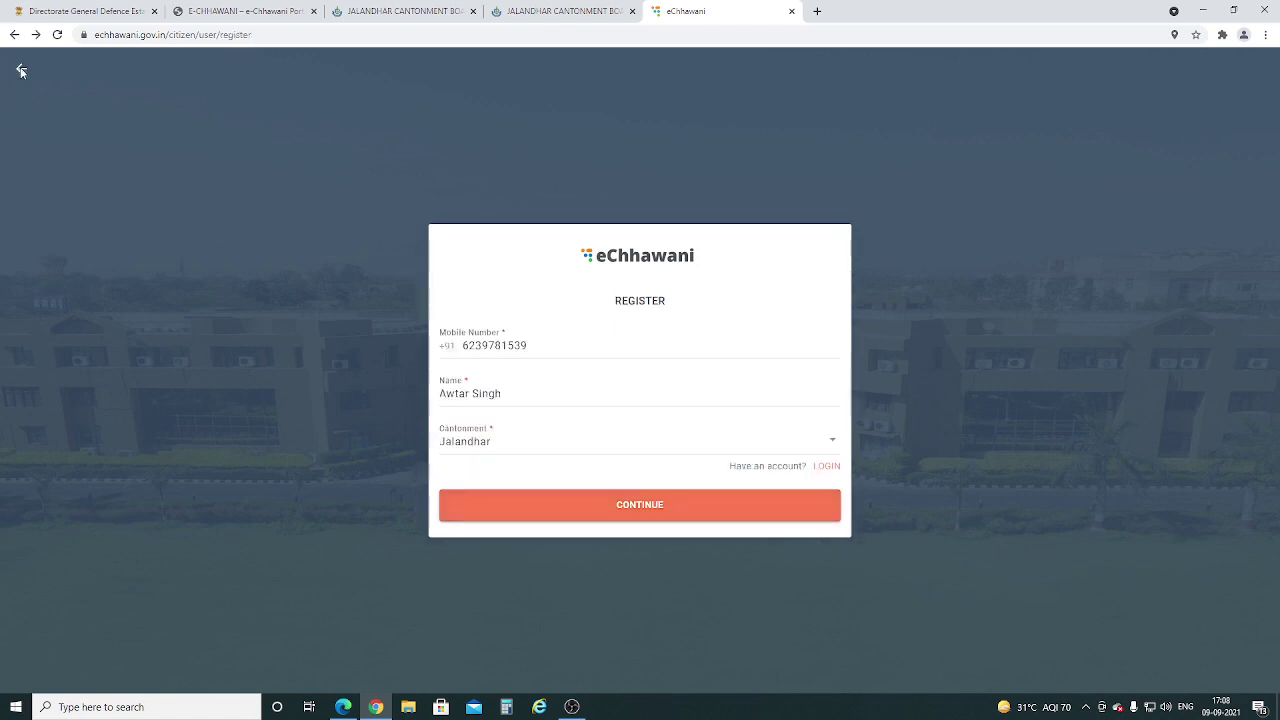
Return to language selection, choose Hindi, and log in with a mobile number to request an OTP.
click(21, 69)
click(21, 69)
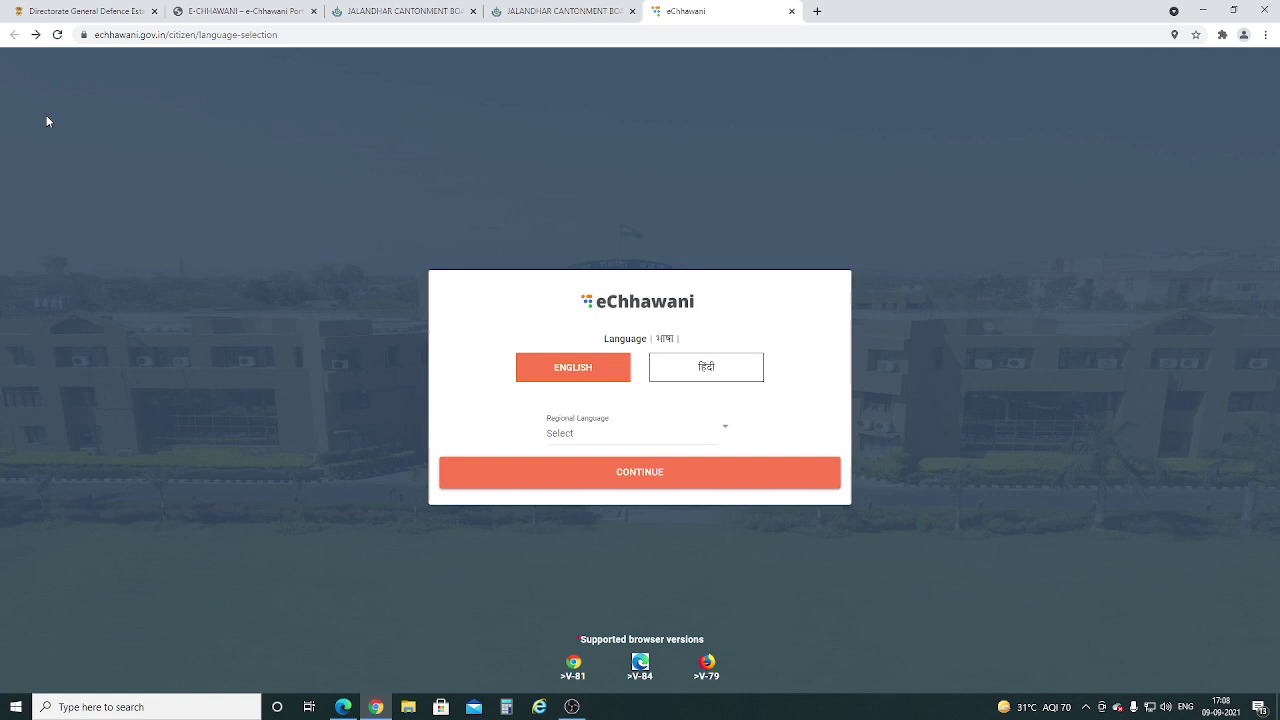
click(688, 373)
click(676, 476)
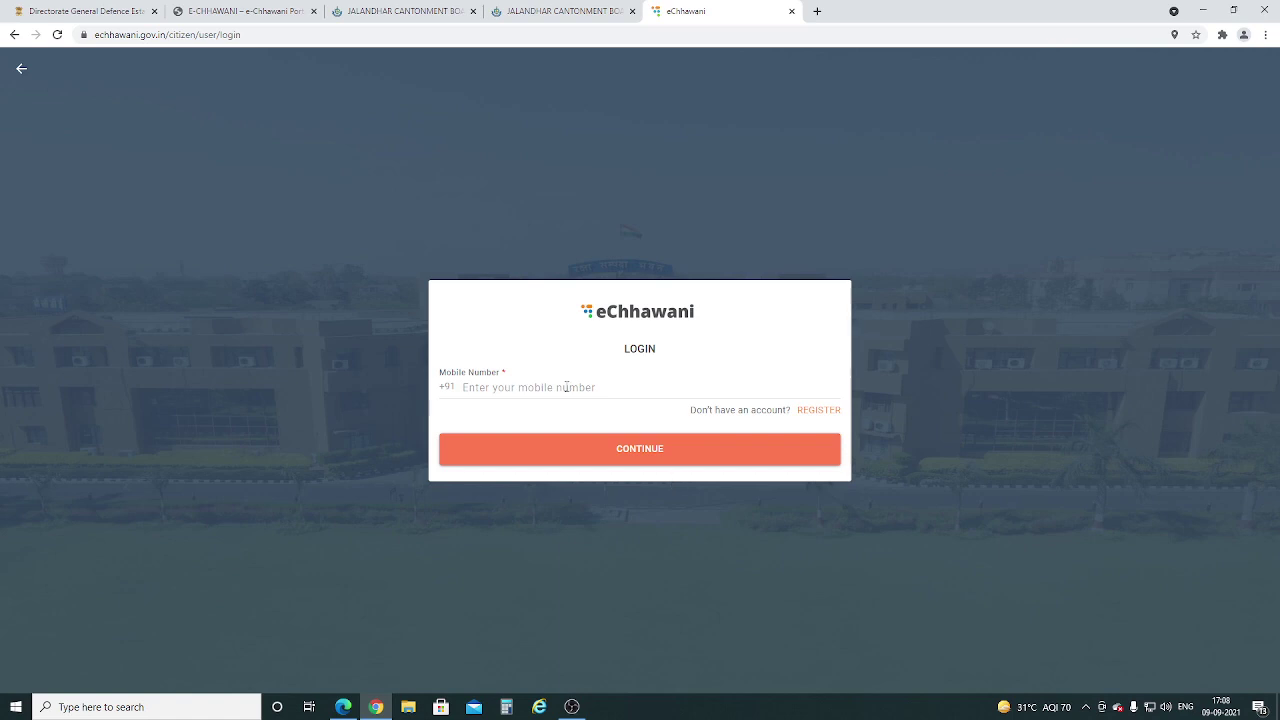
click(582, 387)
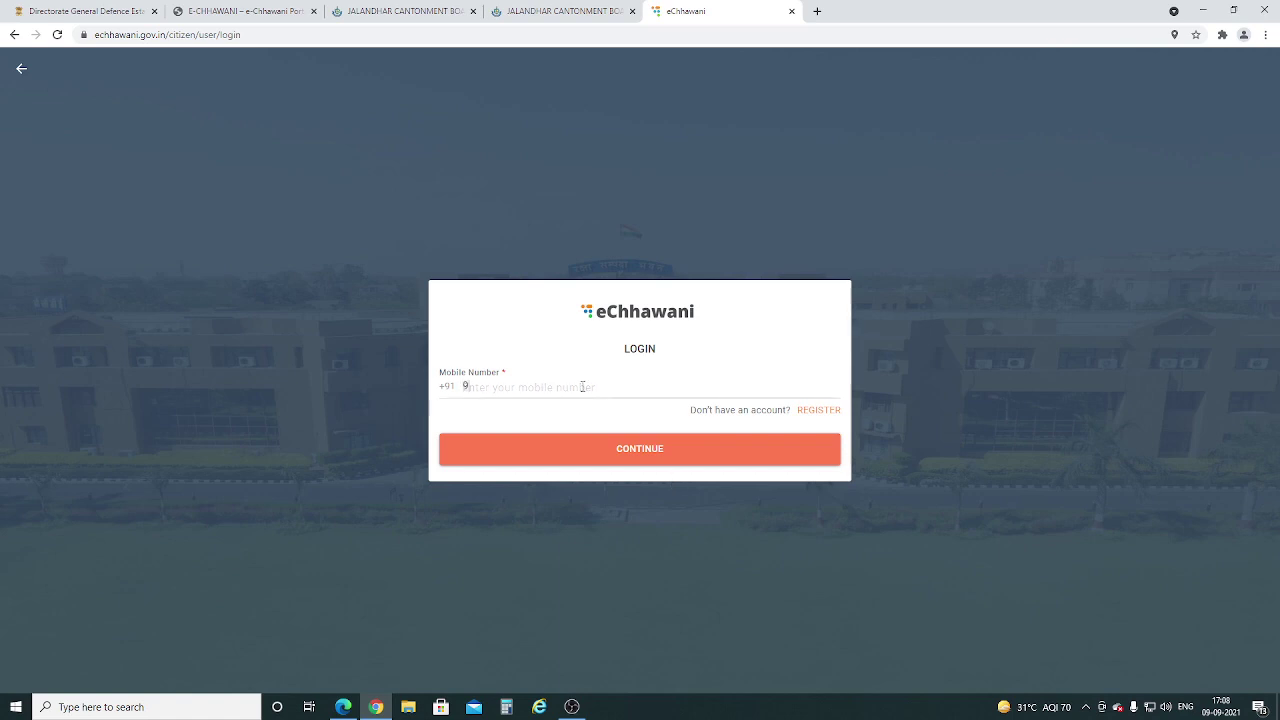
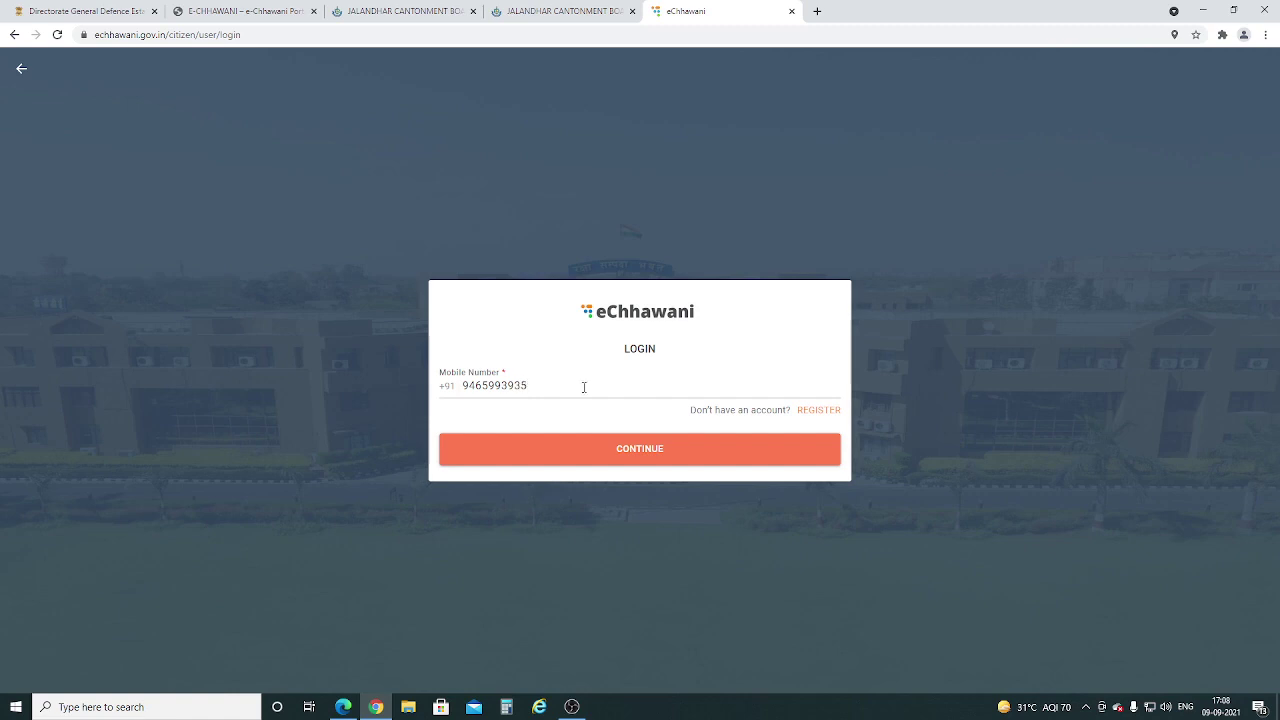
click(701, 453)
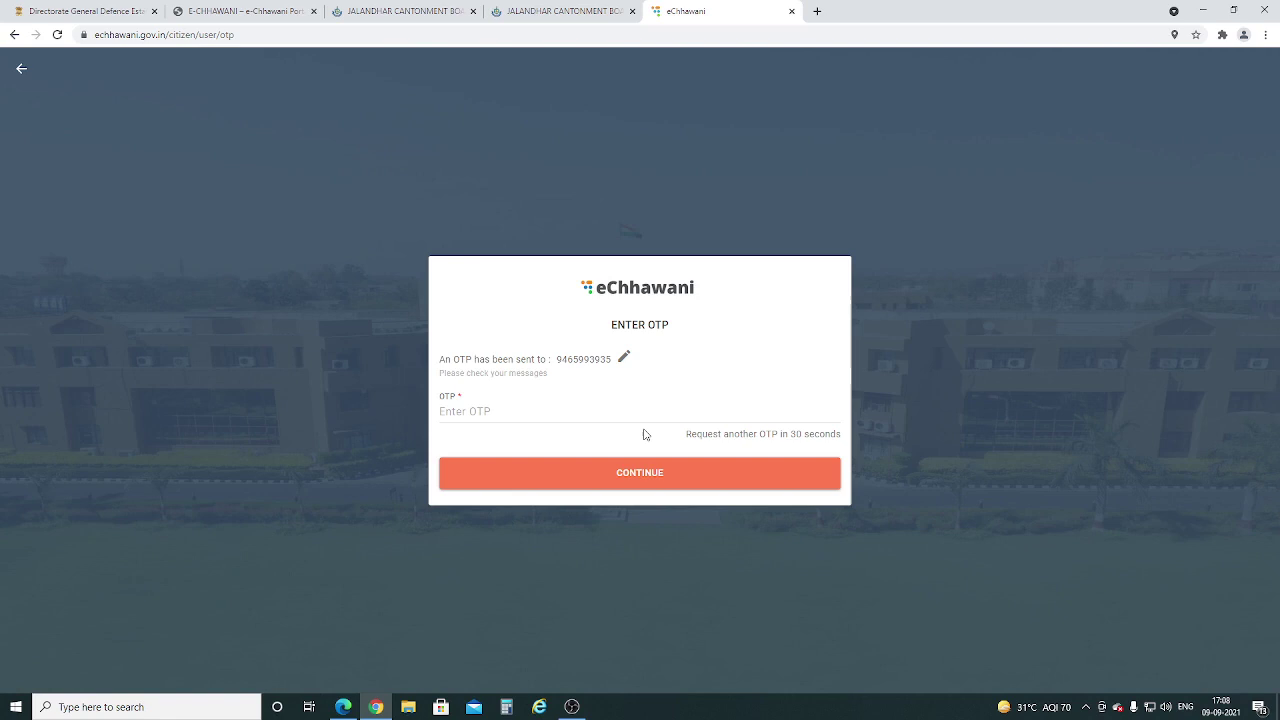
Enter the received one-time password in the OTP field.
click(500, 410)
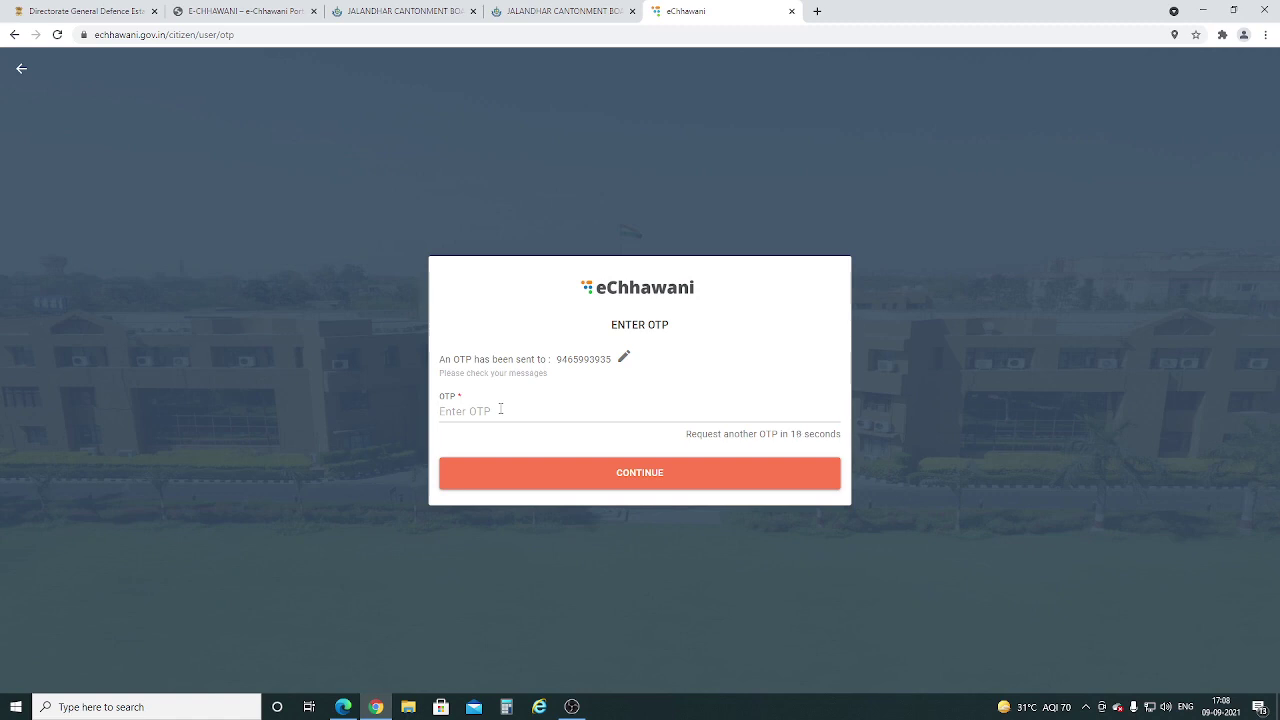
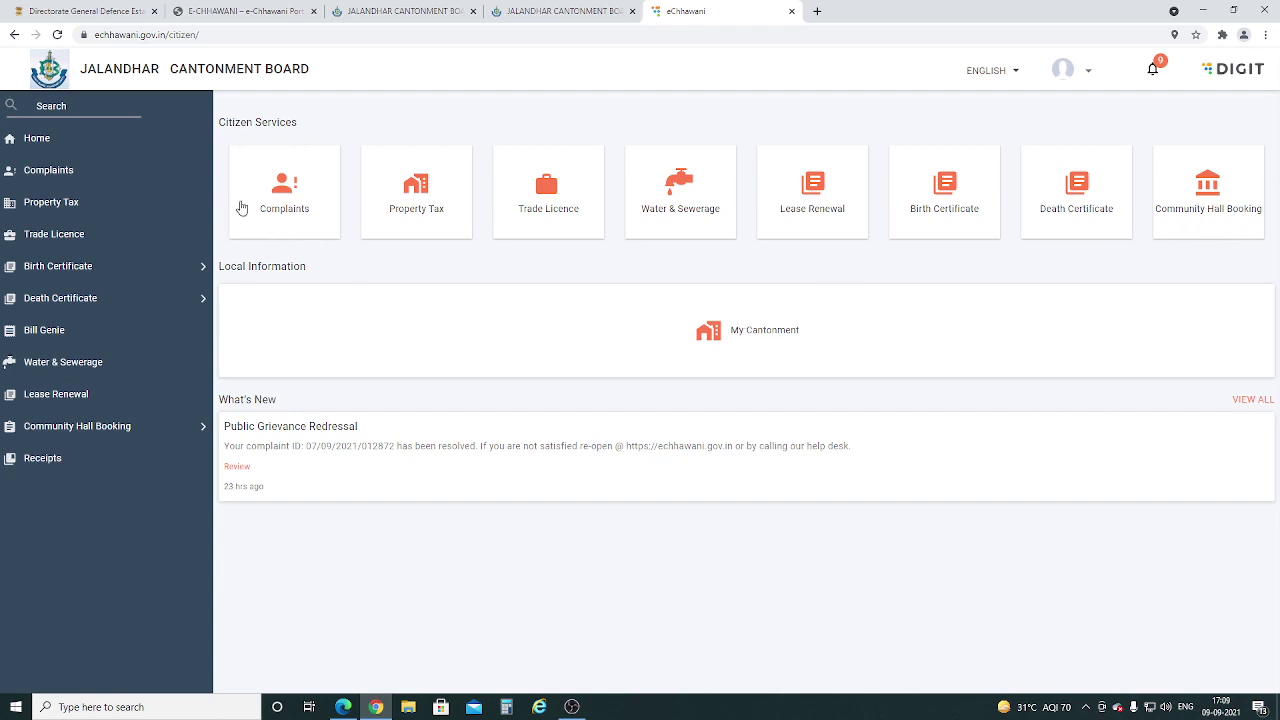
Open Complaints > File Complaint and attach the photo streetlight_us.png.
click(288, 218)
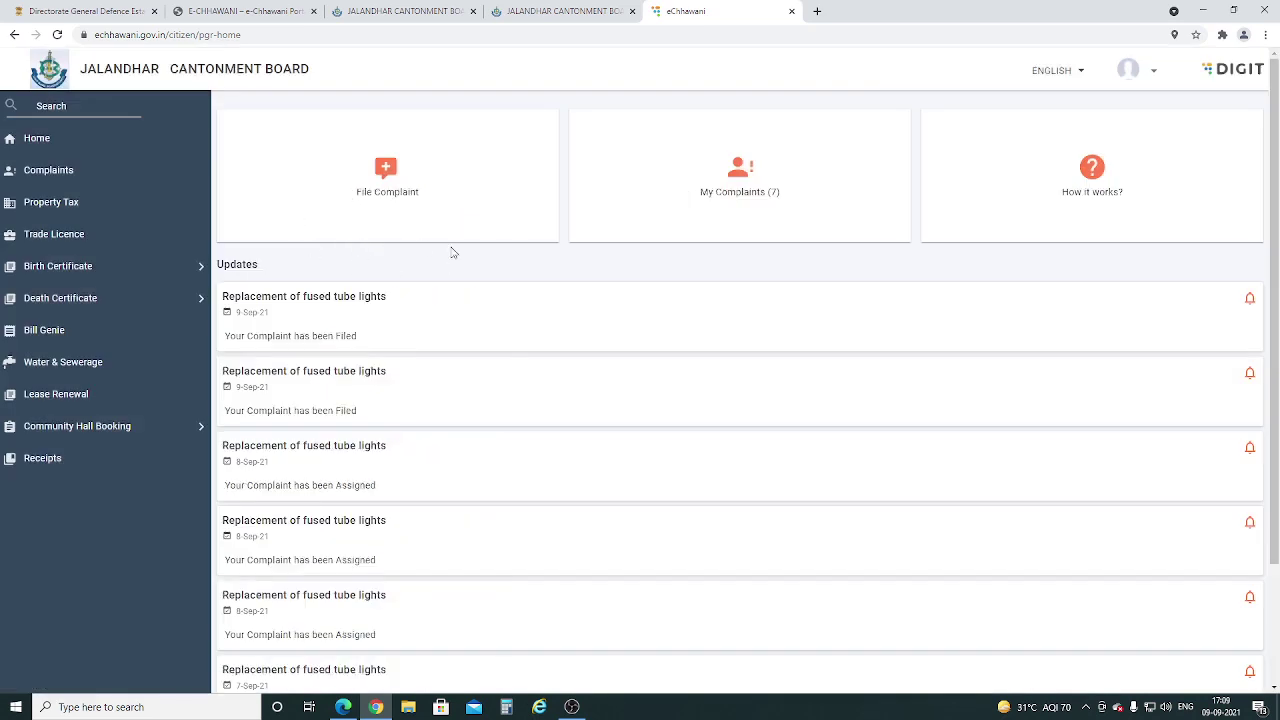
click(404, 200)
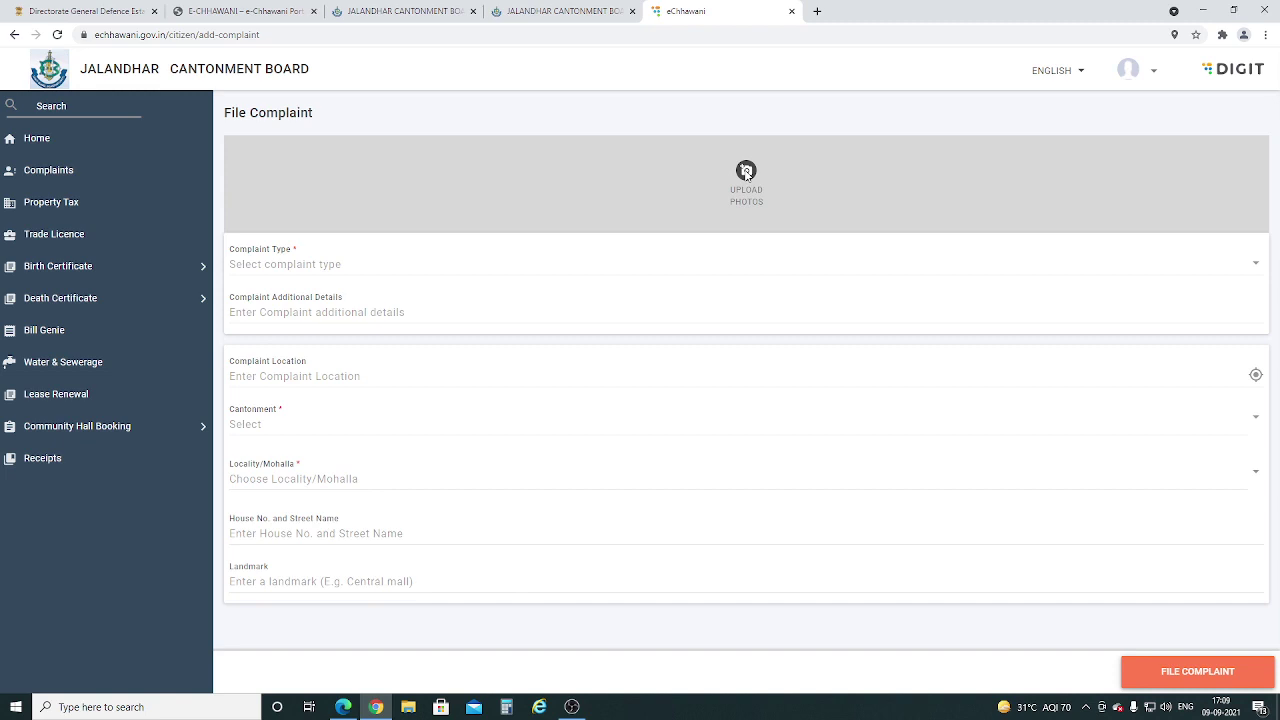
click(746, 172)
click(405, 98)
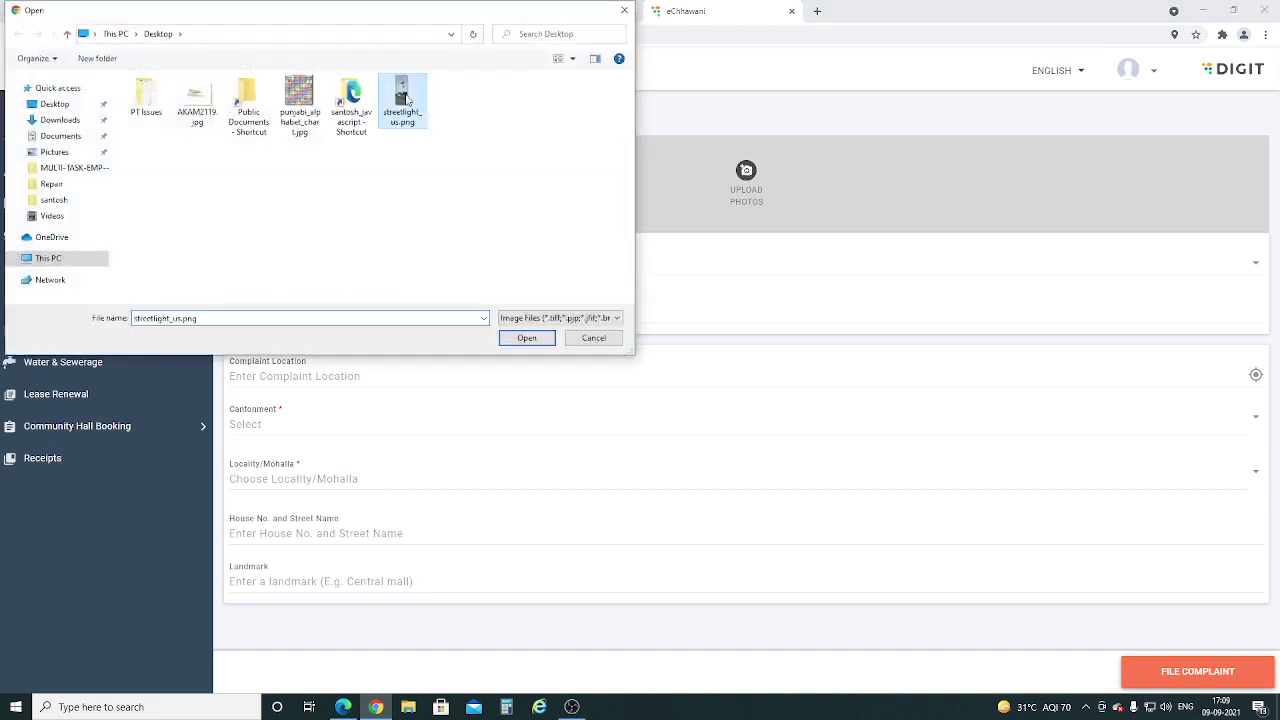
click(526, 338)
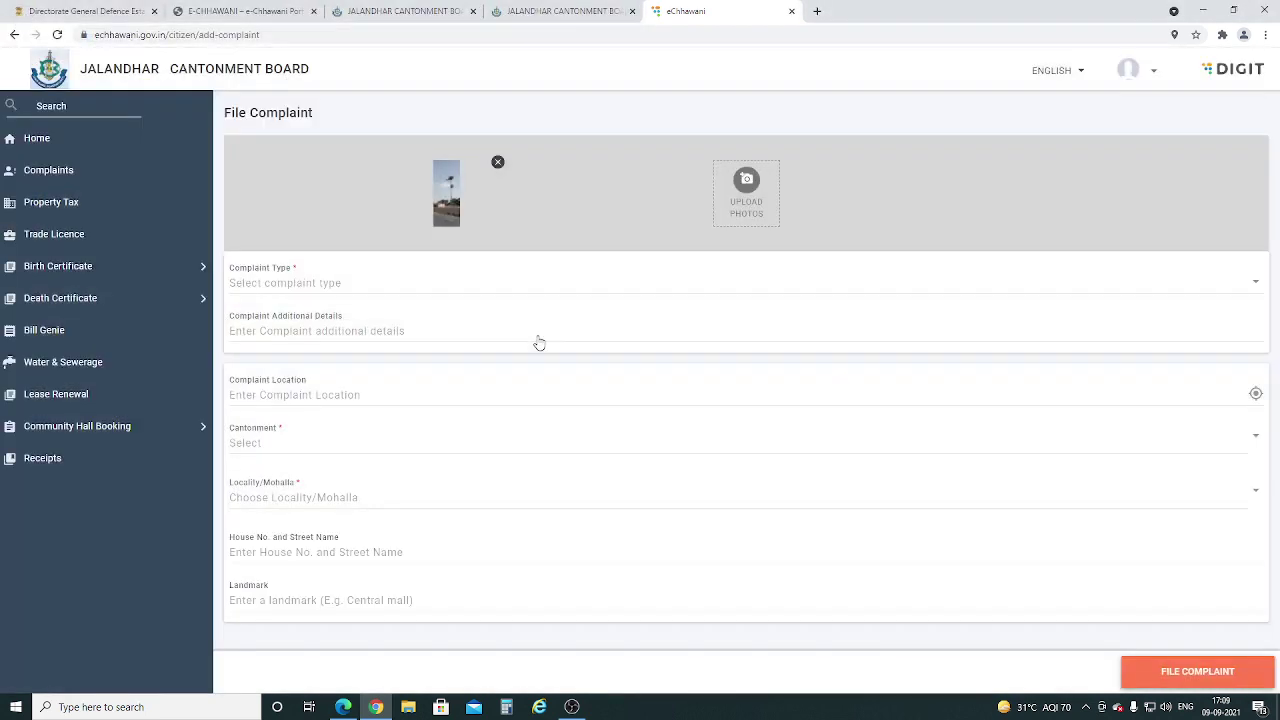
Choose Street Lights > Replacement of fused tube lights as the complaint type.
click(340, 283)
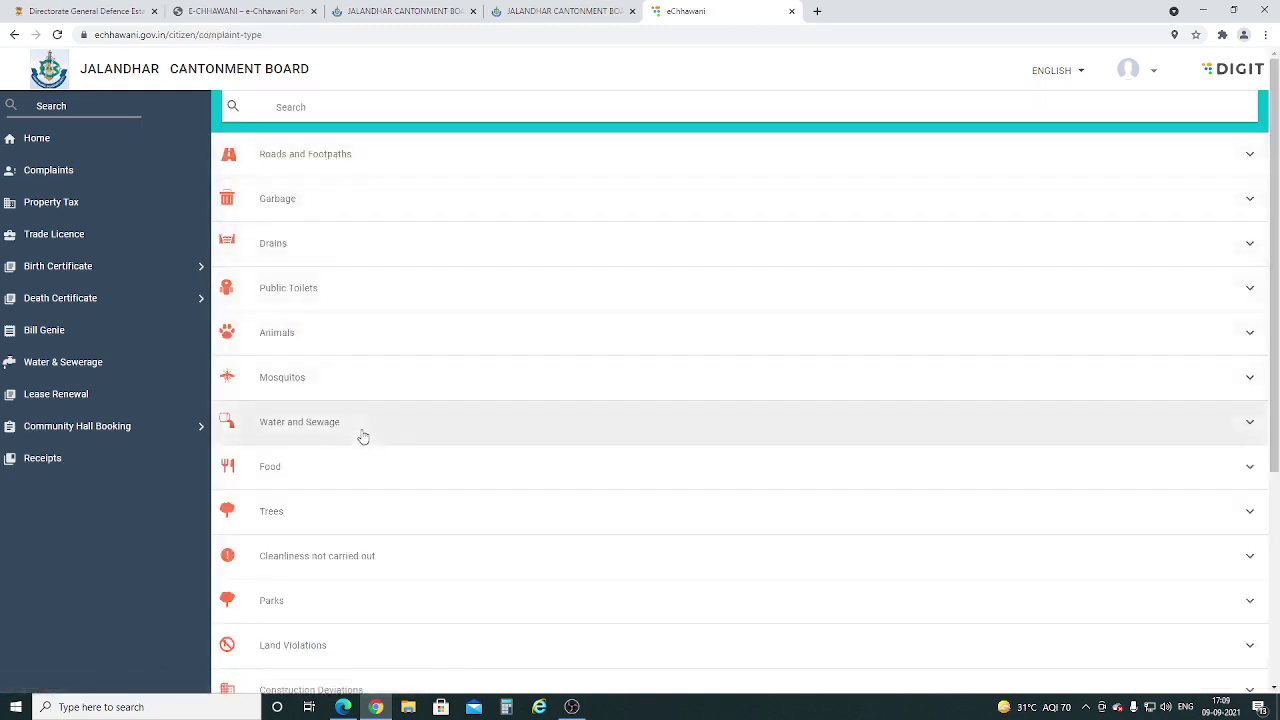
scroll(363, 437, down, 3)
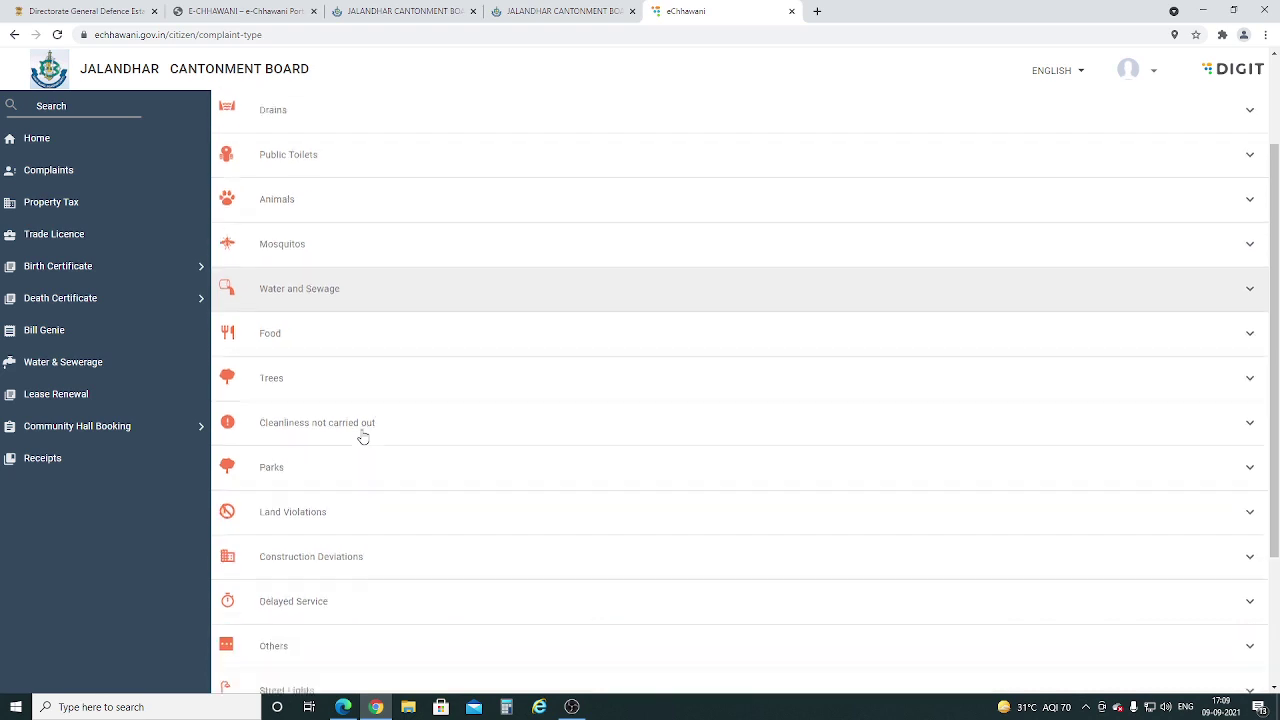
scroll(363, 437, up, 3)
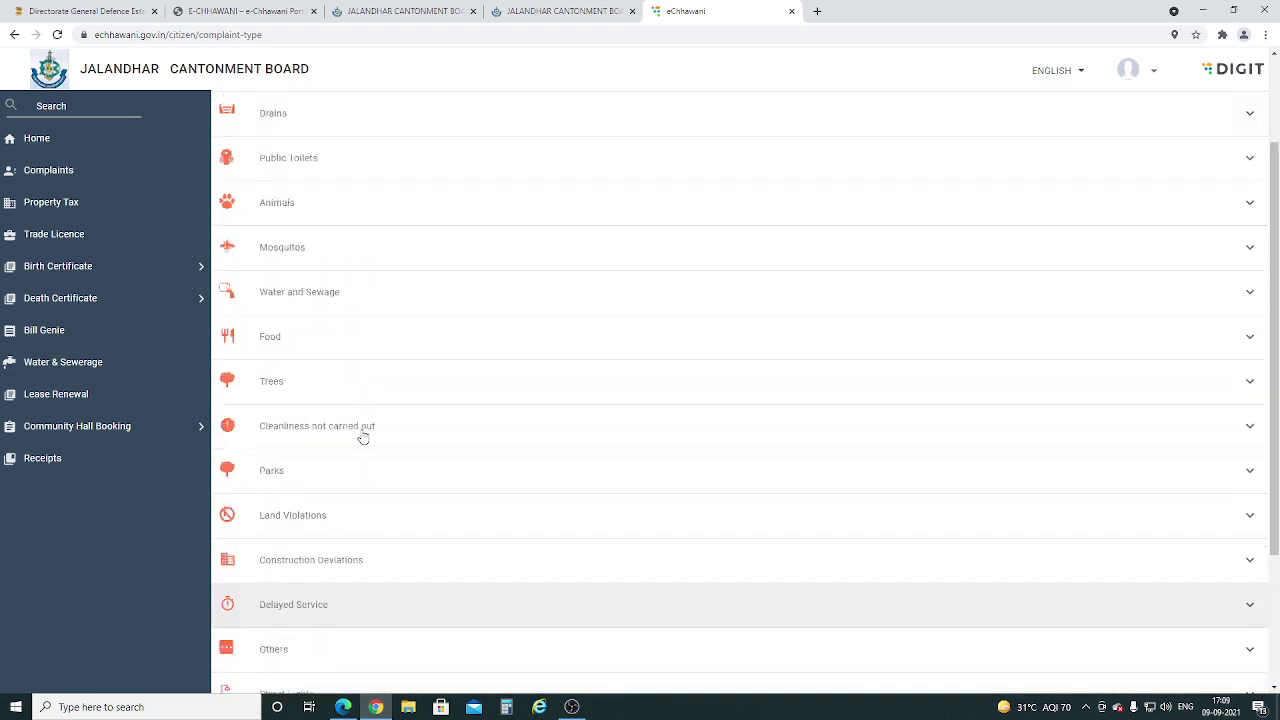
scroll(363, 437, down, 3)
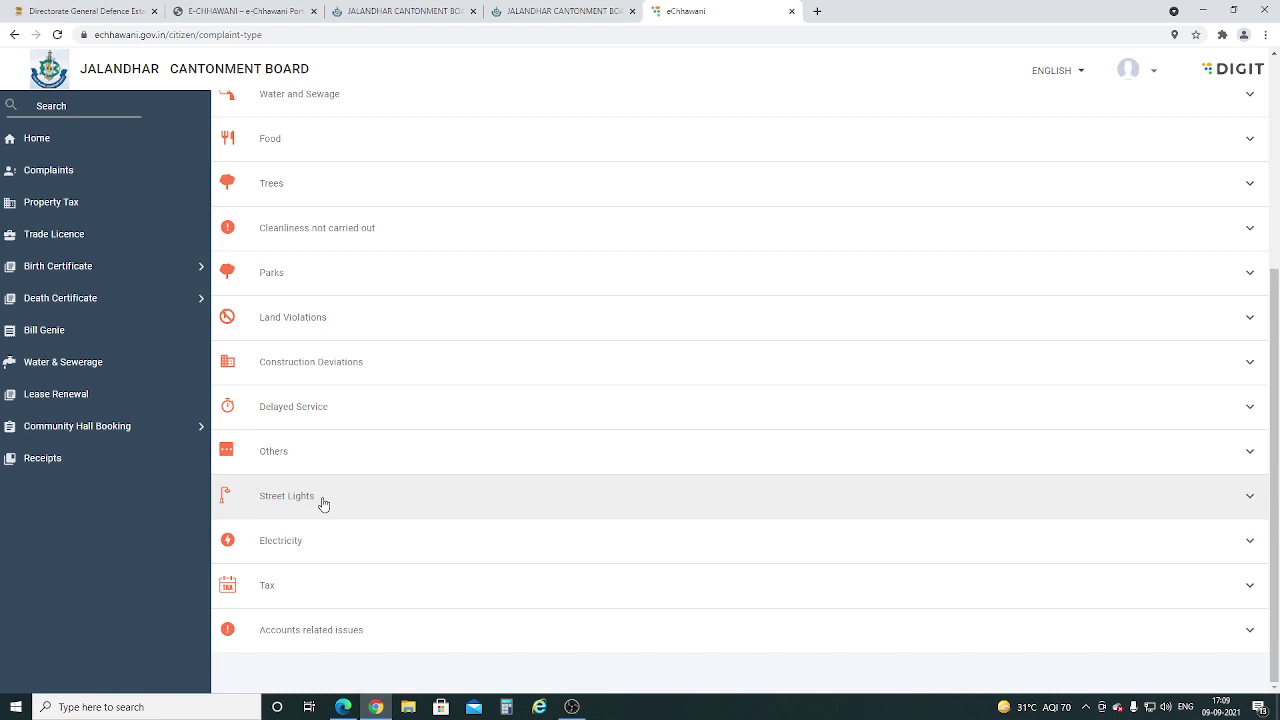
click(322, 503)
scroll(483, 471, down, 2)
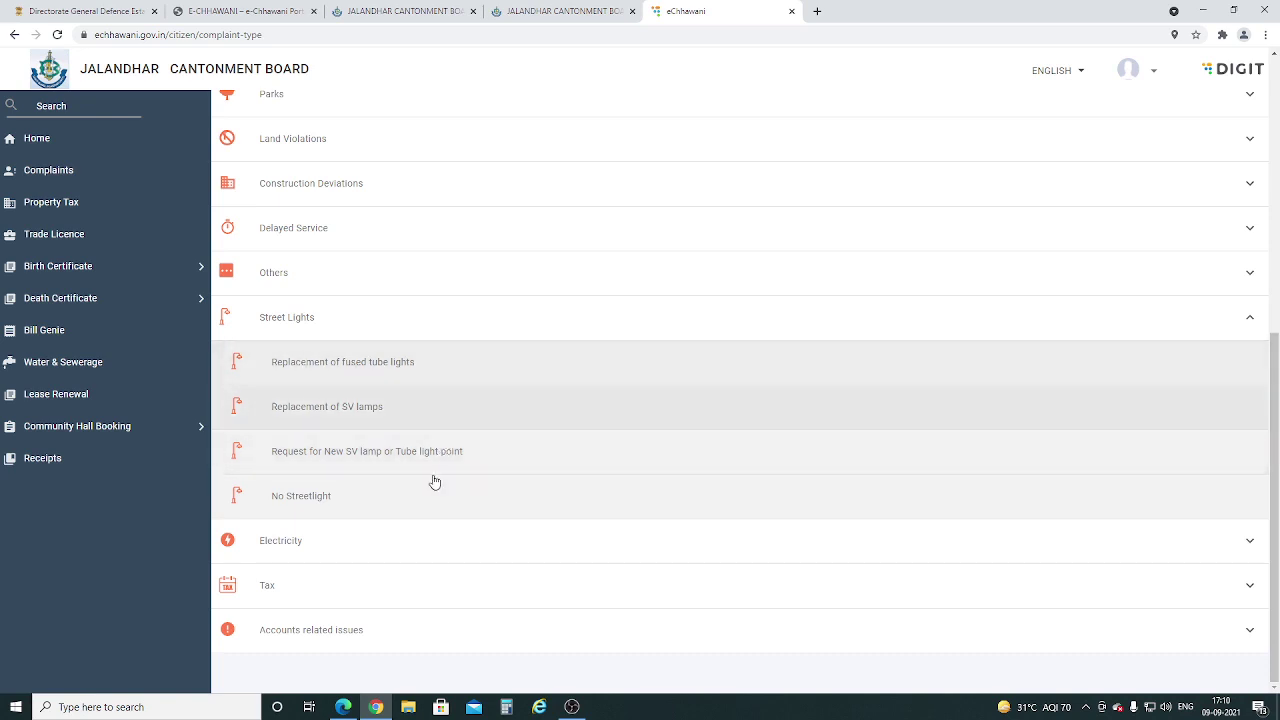
click(394, 367)
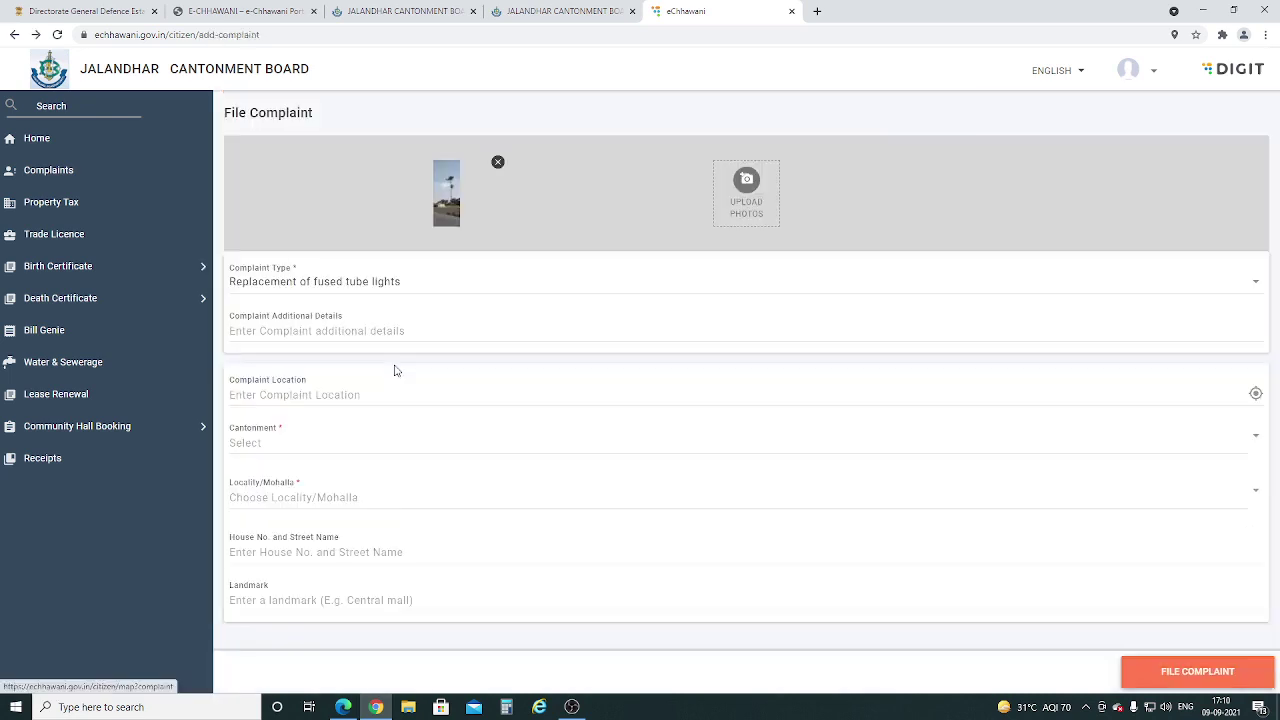
Write 'Street light is unserviceable for last 3 days.' in Complaint Additional Details.
click(319, 330)
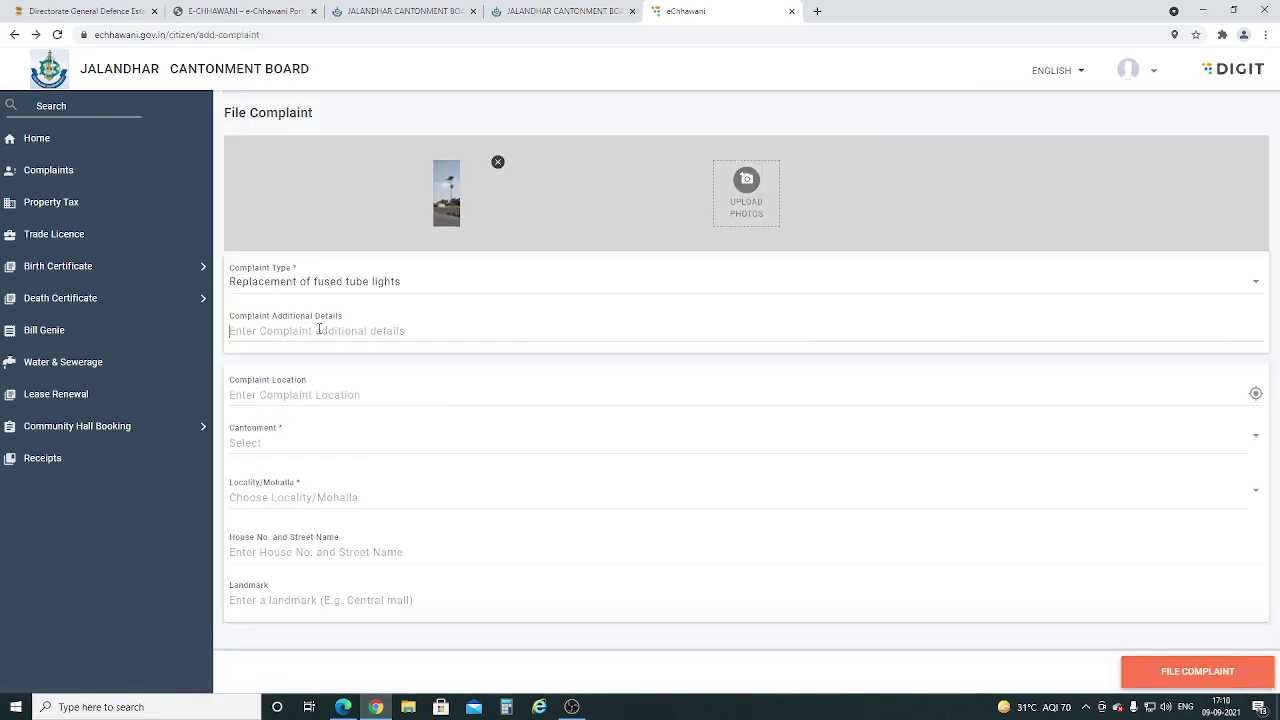
text(Street li)
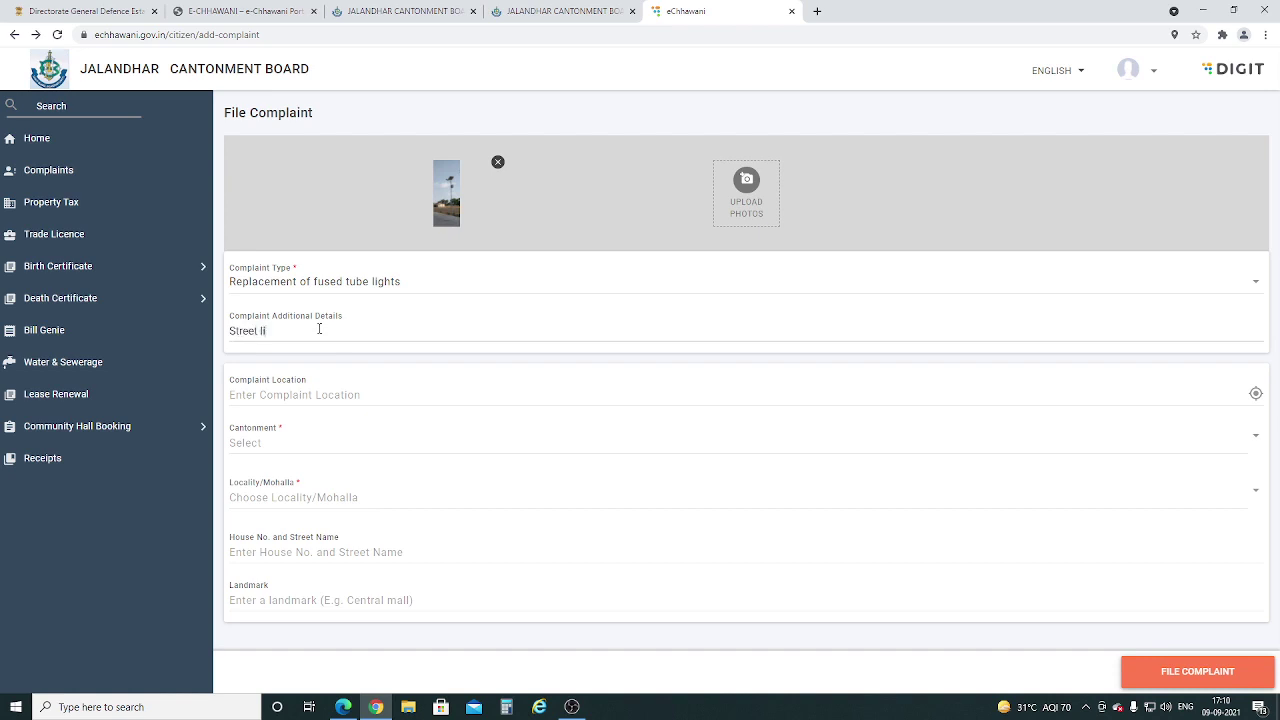
text(ght is unserviceable for last 3)
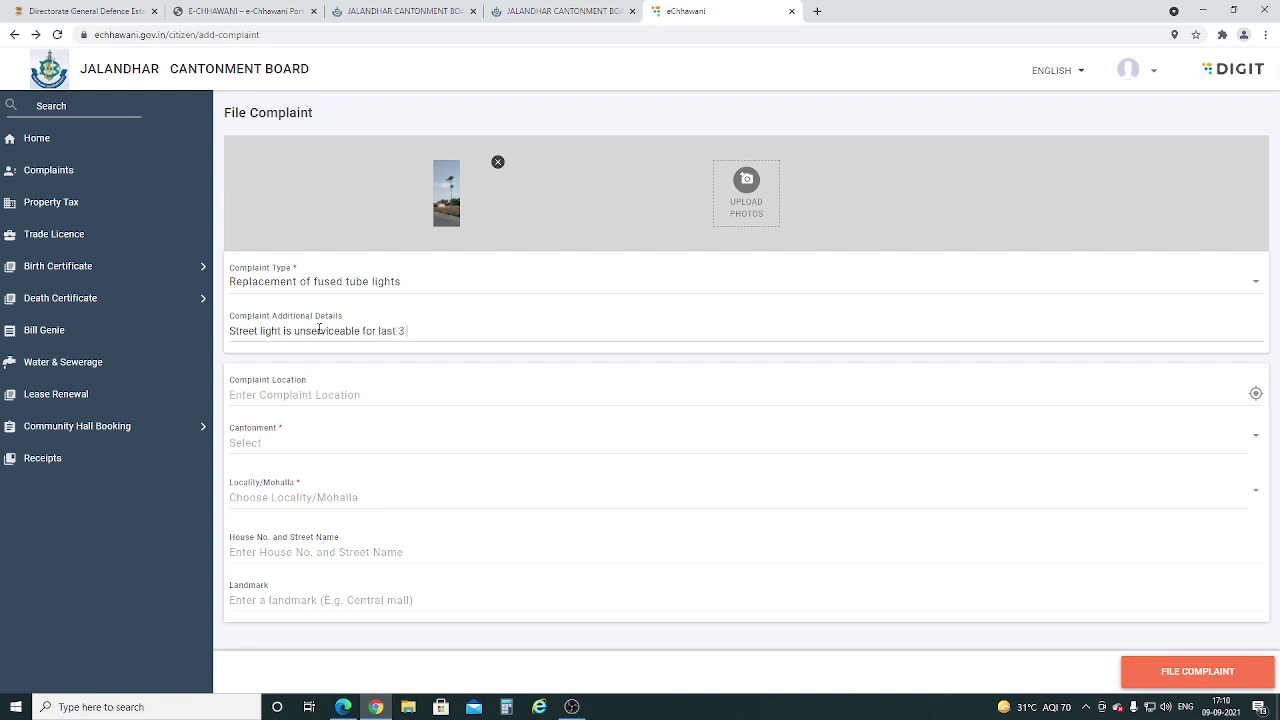
text( days.)
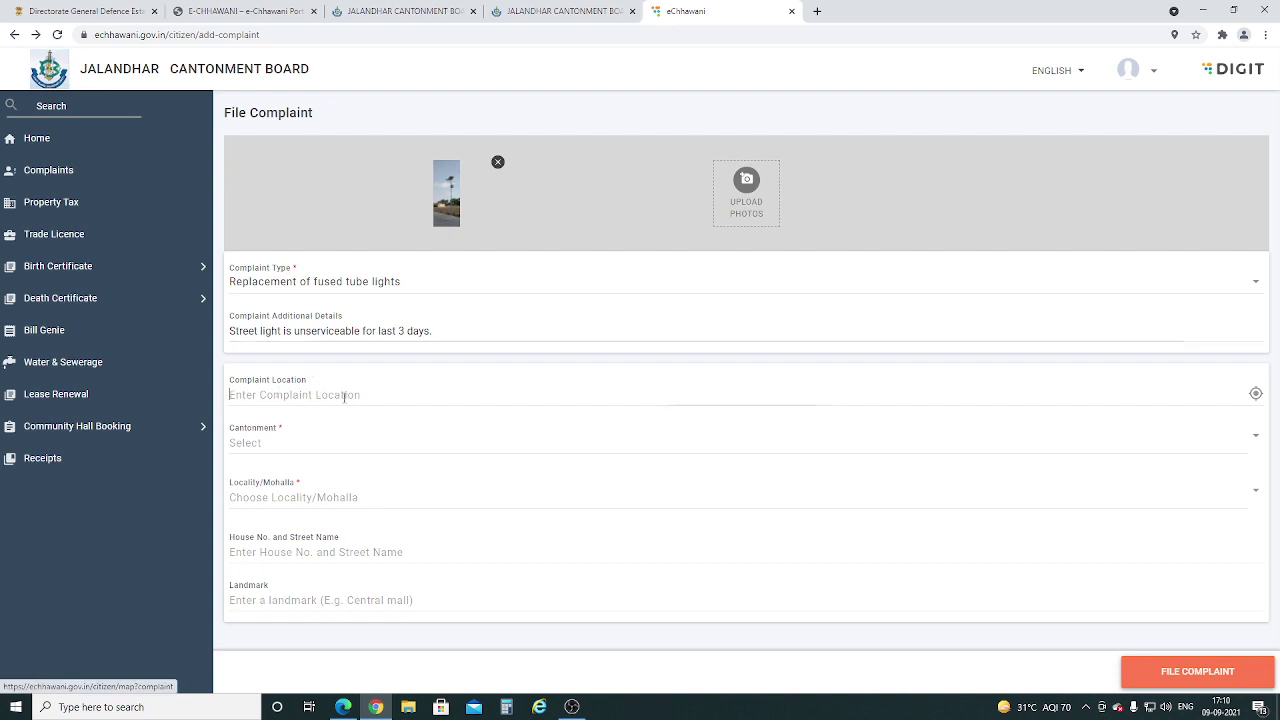
Search the map for 'jalandhar', zoom and pan to the Ganga Rd market spot, and pick it.
click(344, 395)
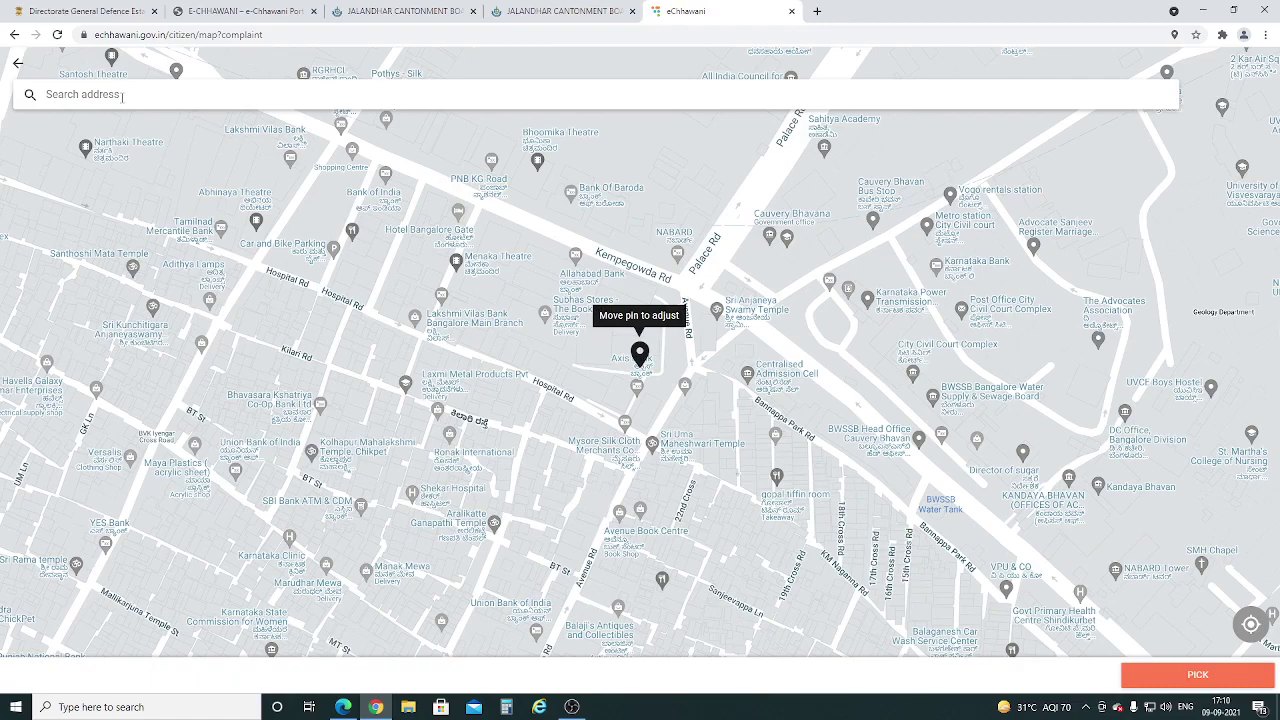
text(jalandhar)
key(Return)
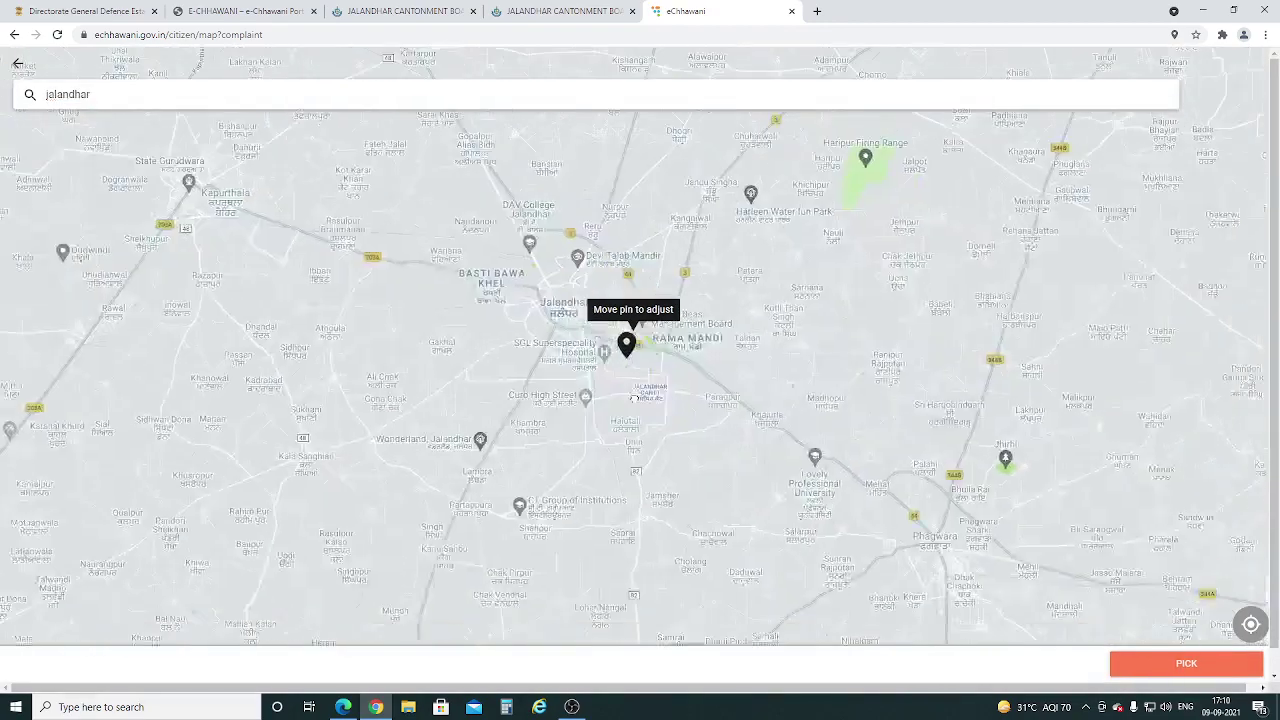
scroll(634, 398, up, 5)
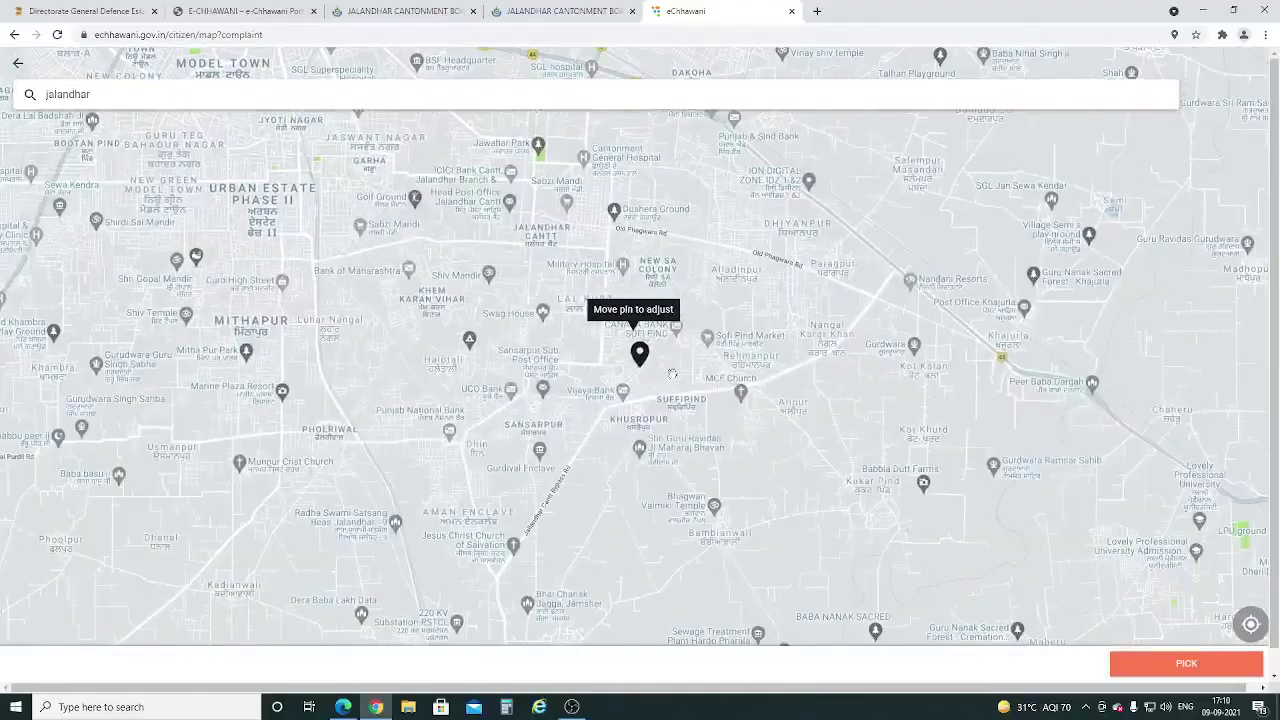
scroll(640, 446, up, 2)
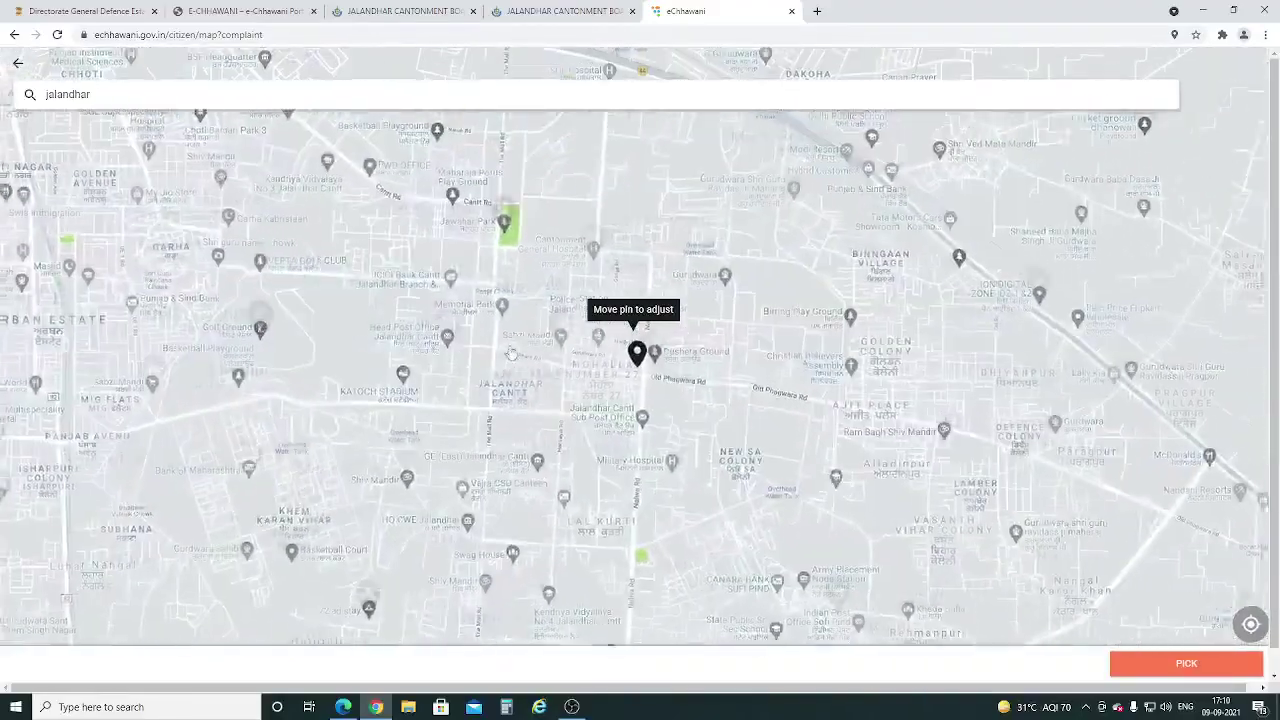
scroll(509, 354, up, 4)
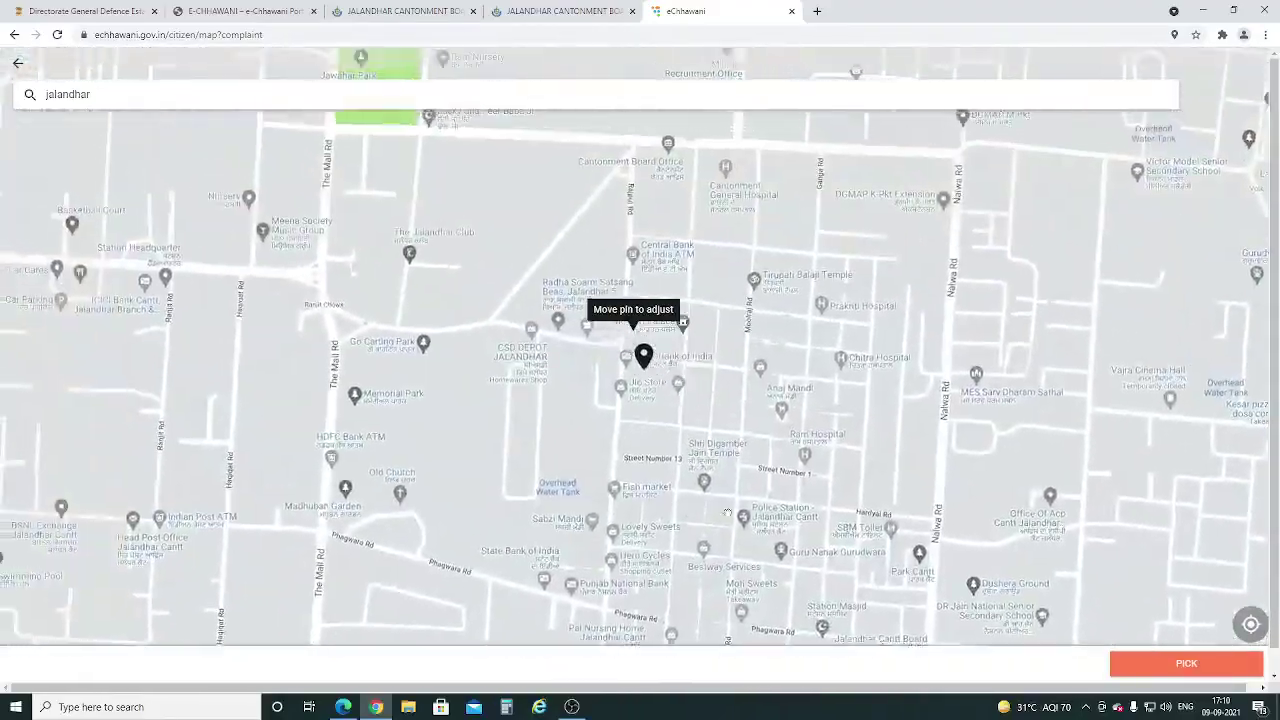
drag(727, 514, 601, 503)
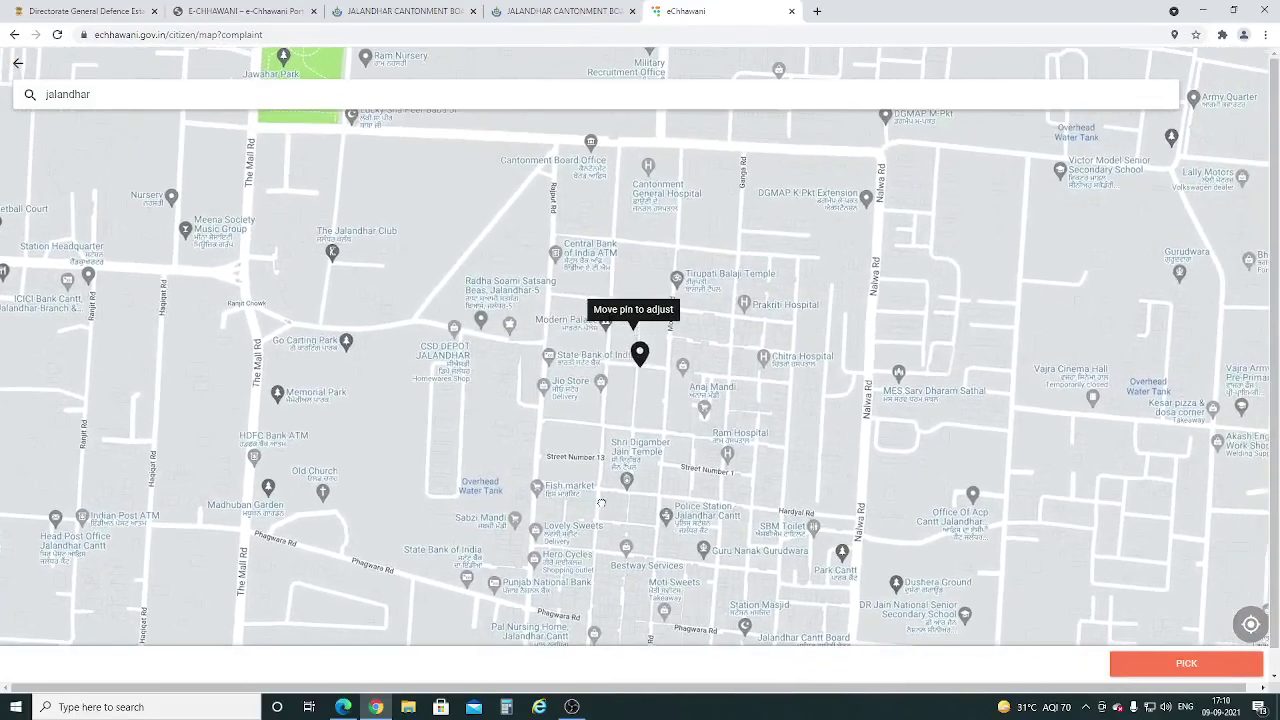
click(1147, 663)
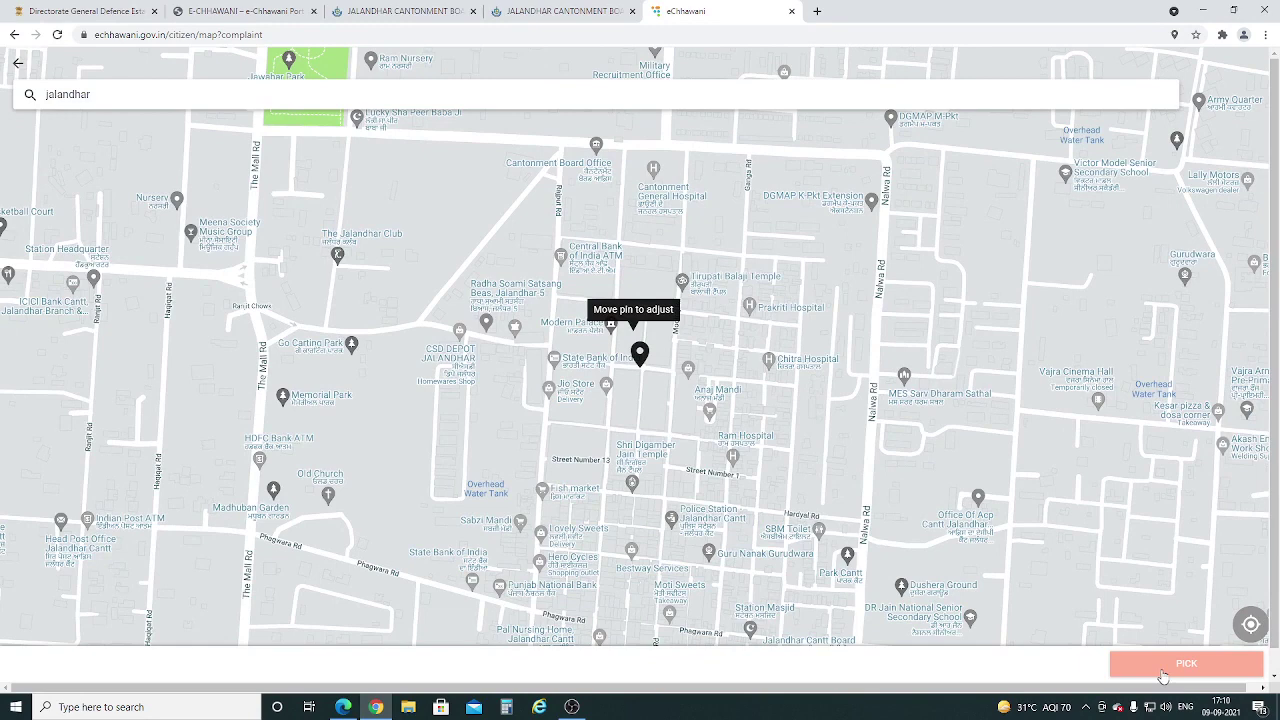
click(1167, 675)
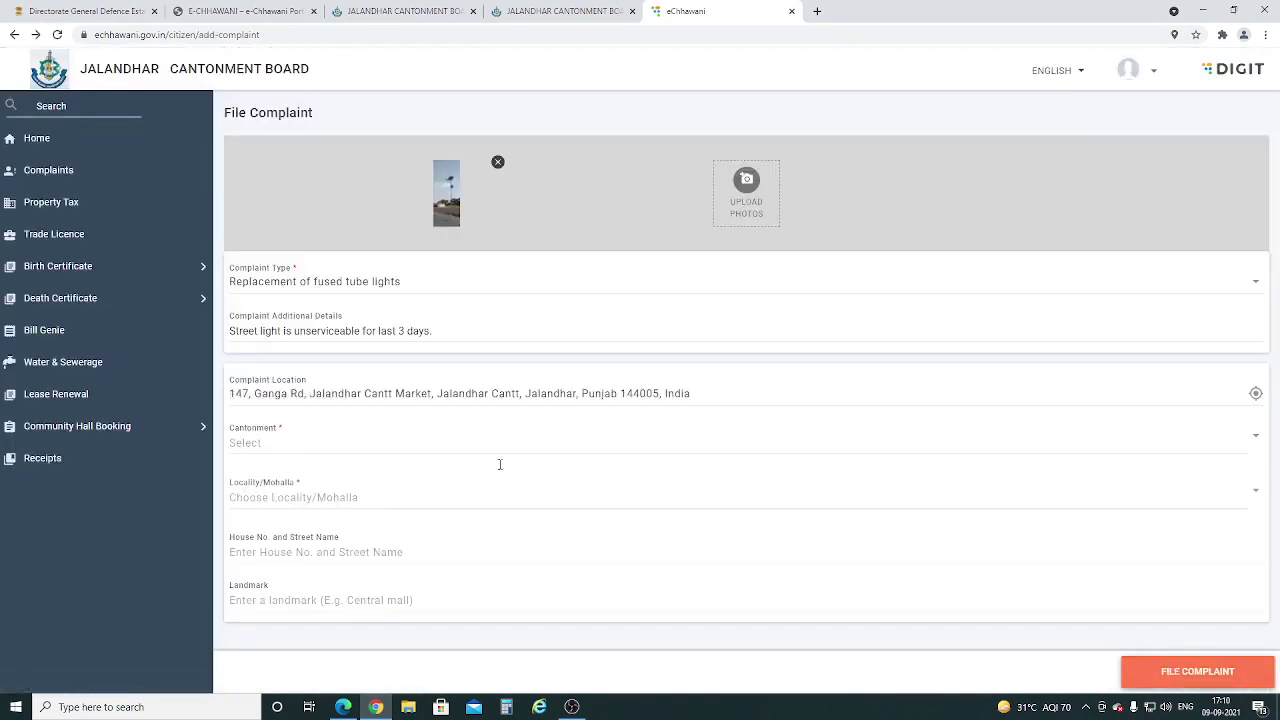
Set the cantonment to Jalandhar and the locality to Mohalla No.1 - Ward-1.
click(285, 441)
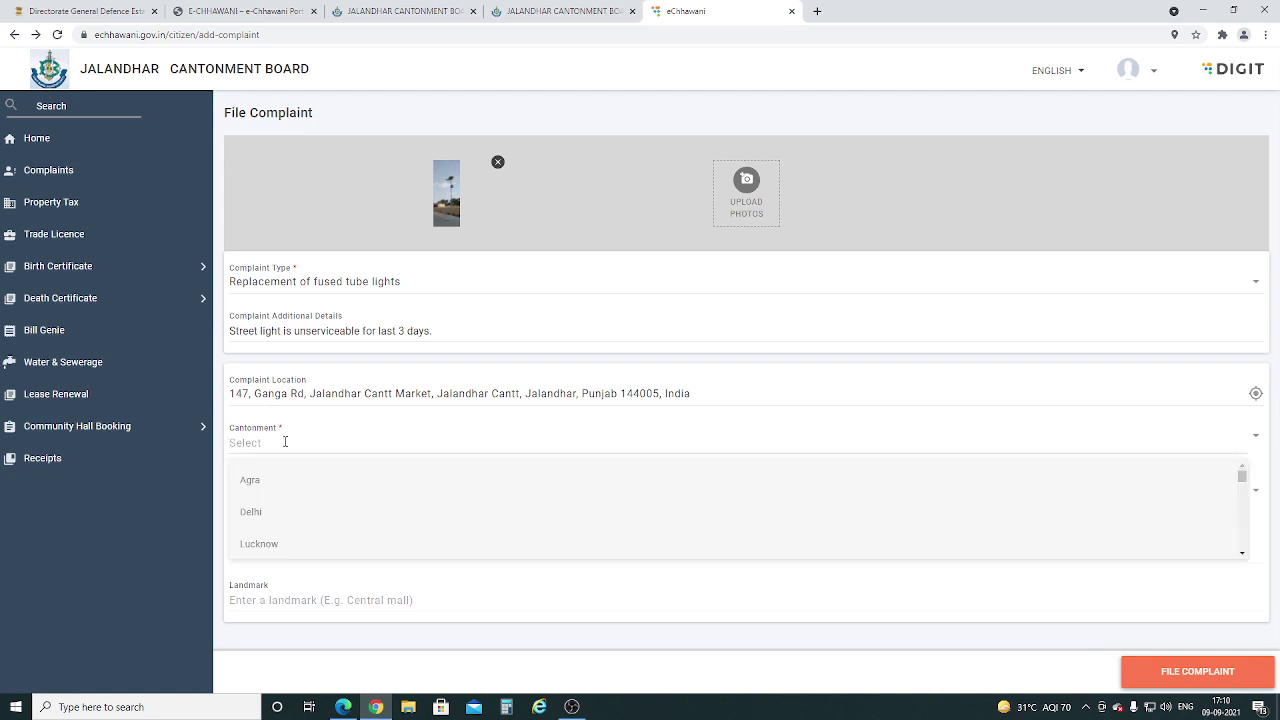
text(jalandh)
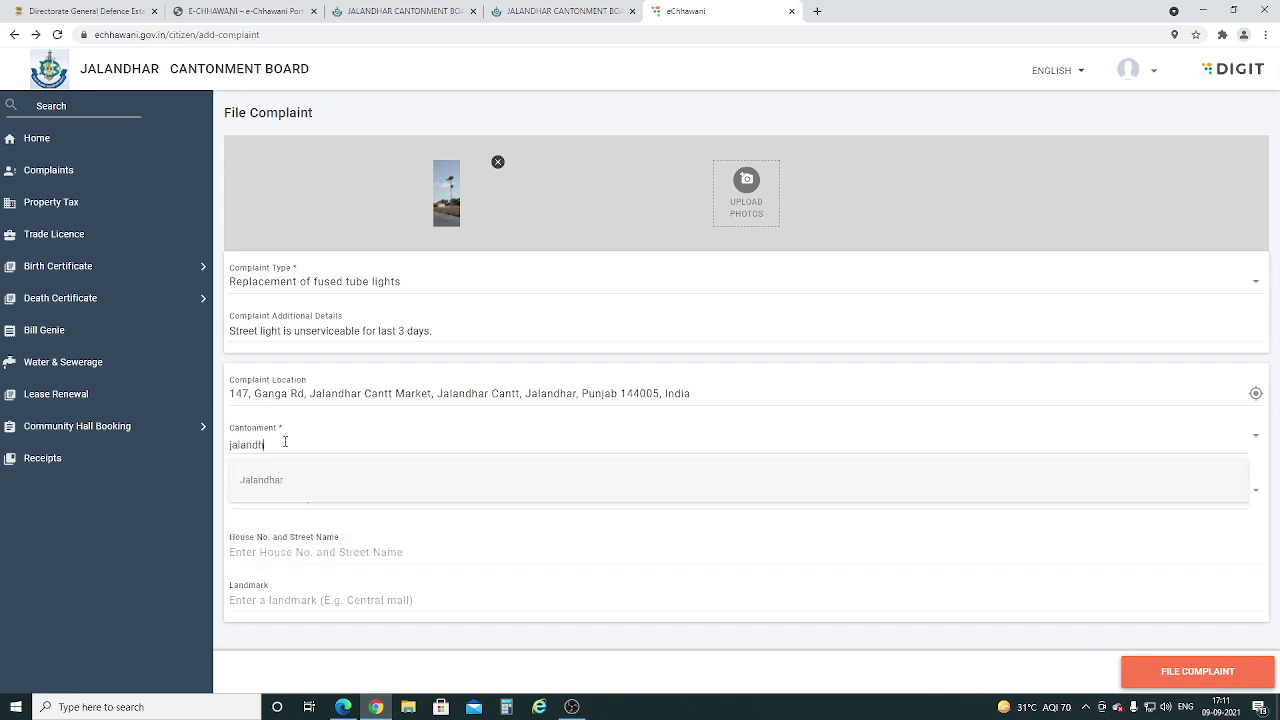
click(270, 479)
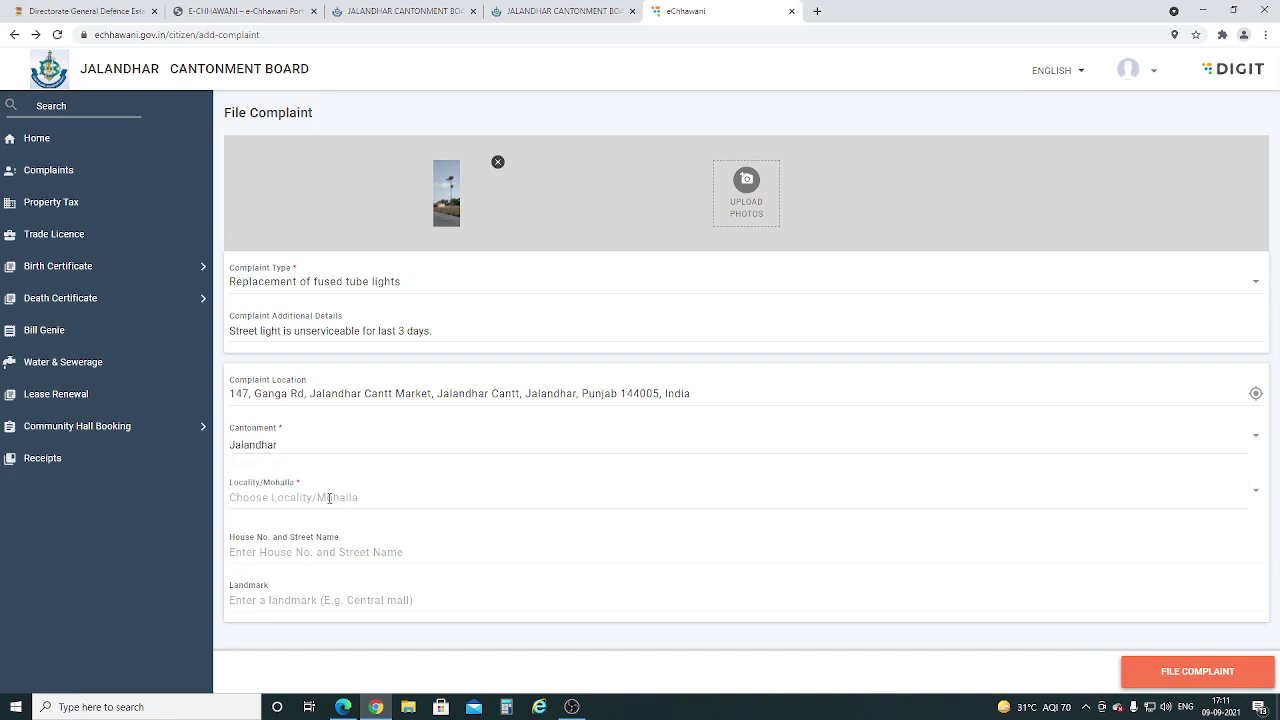
click(329, 498)
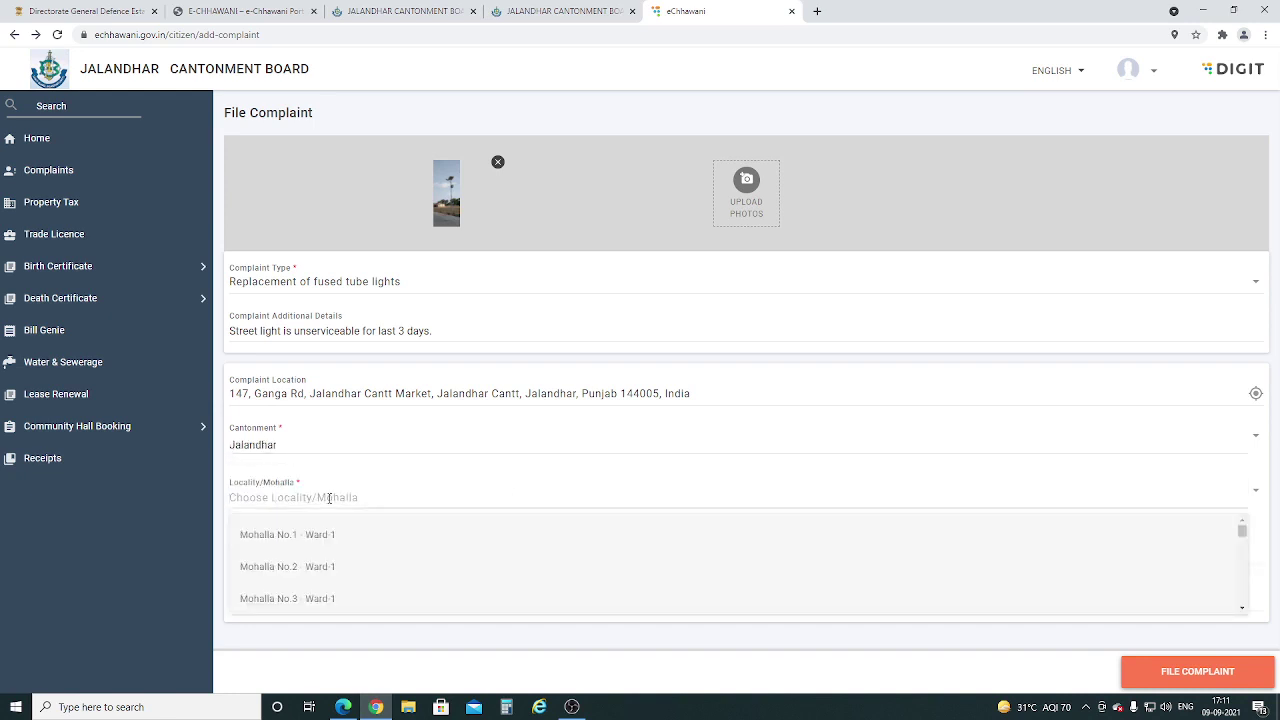
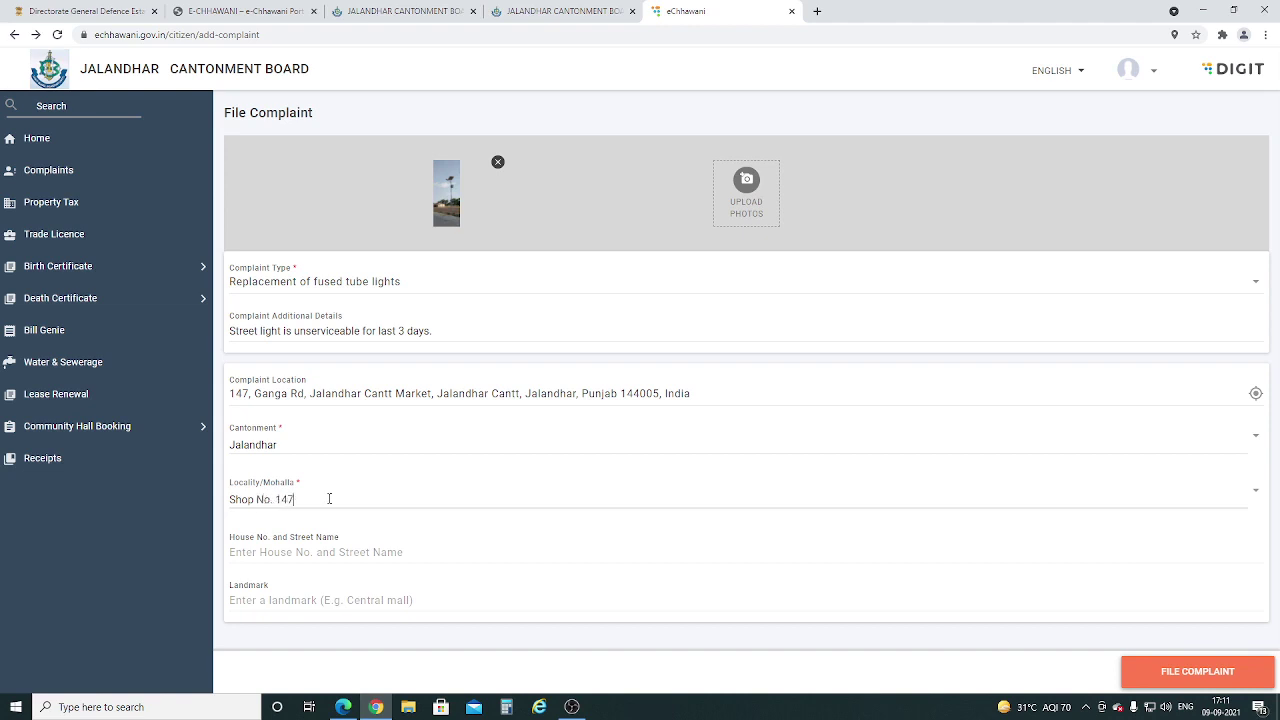
key(Tab)
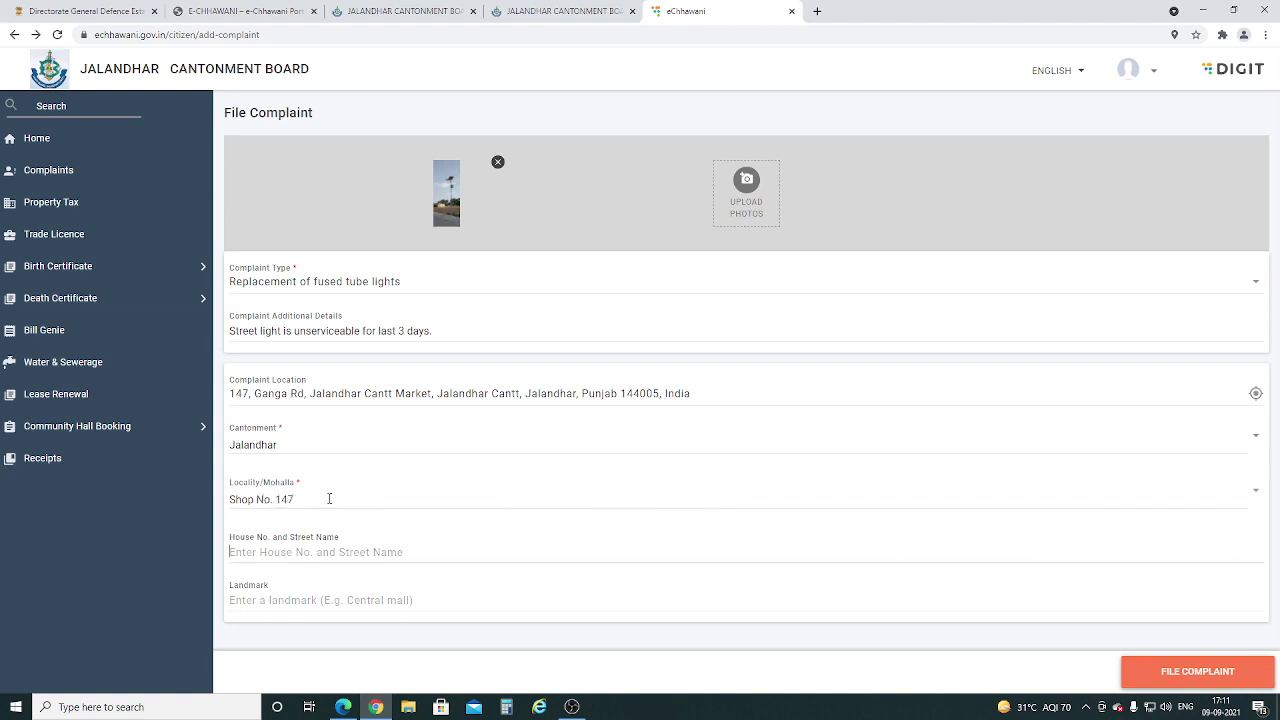
drag(329, 498, 184, 500)
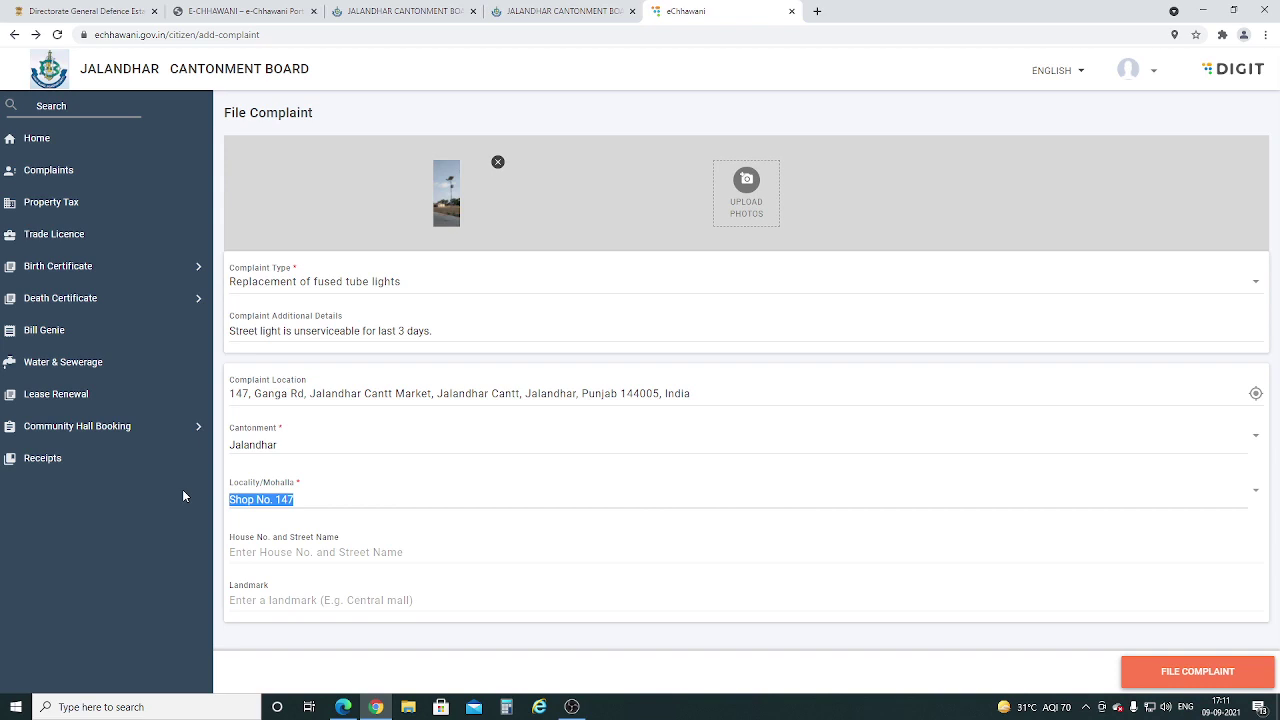
text(W)
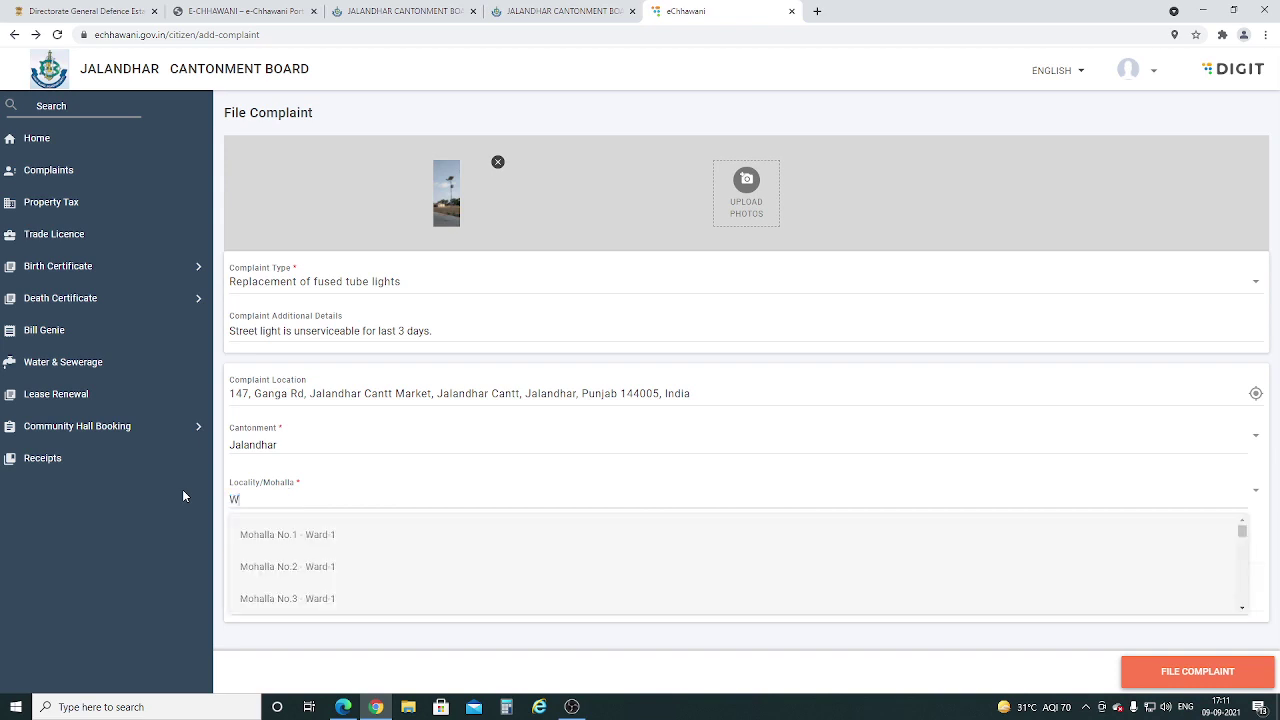
click(305, 537)
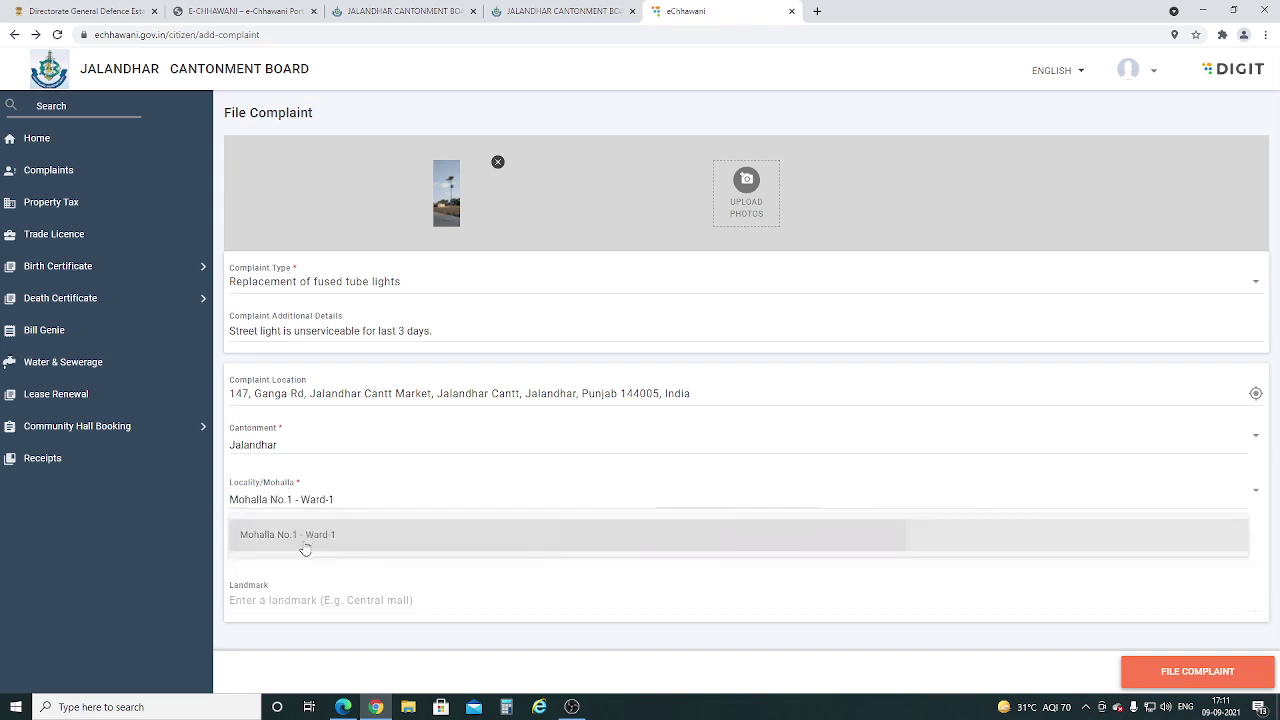
Enter the shop's house number and the nearby landmark in the address fields.
click(276, 552)
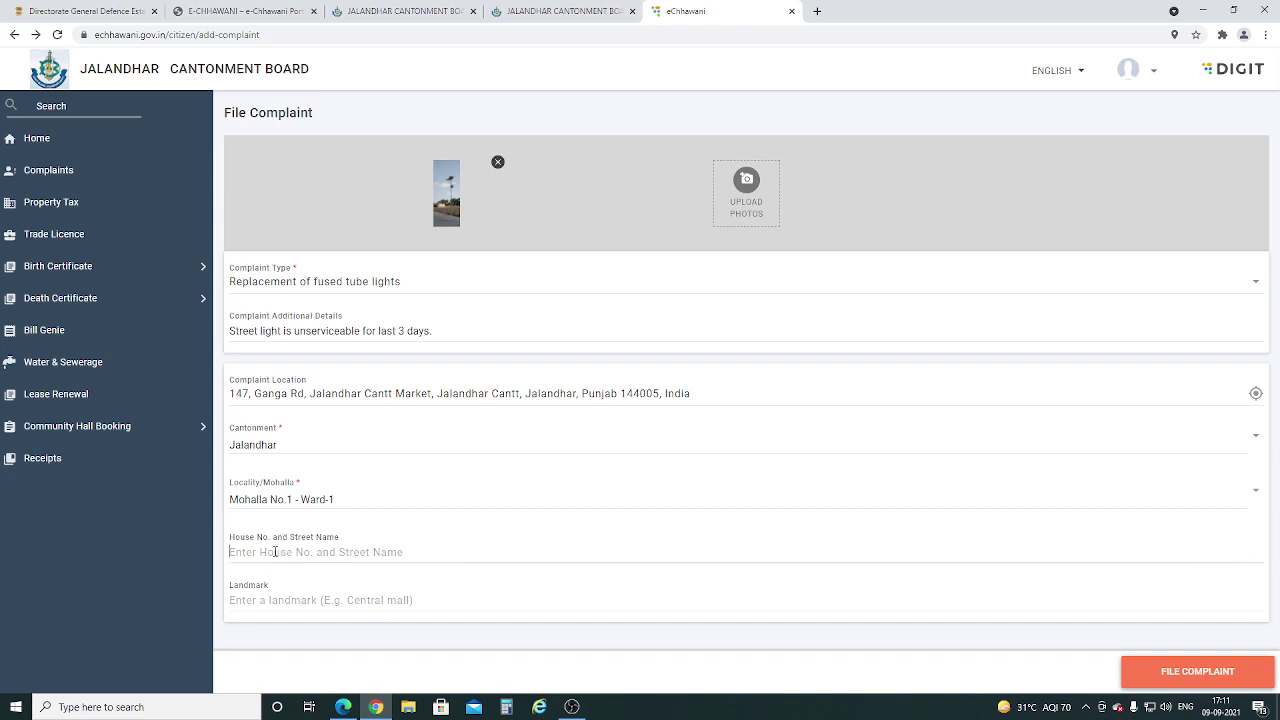
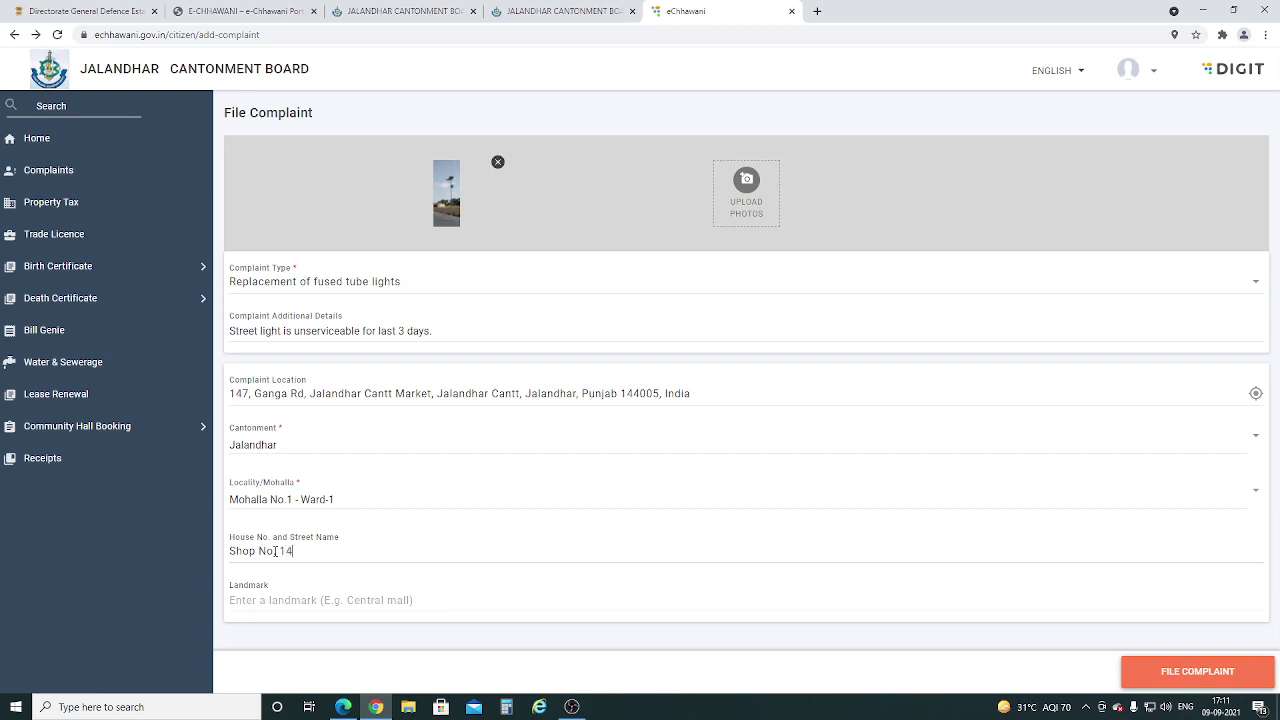
key(Tab)
text(Nea)
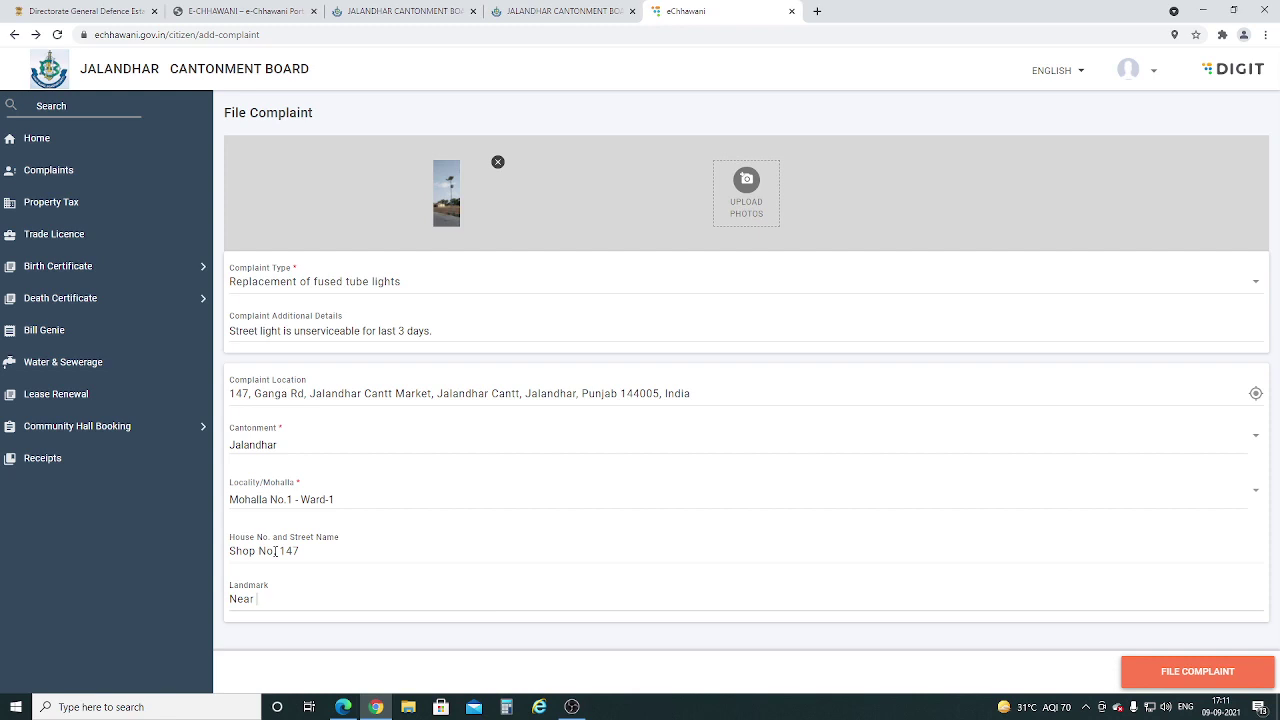
text(r Amar Sweet House.)
Submit the complaint, select the issued complaint number, then continue to the home page.
click(1185, 682)
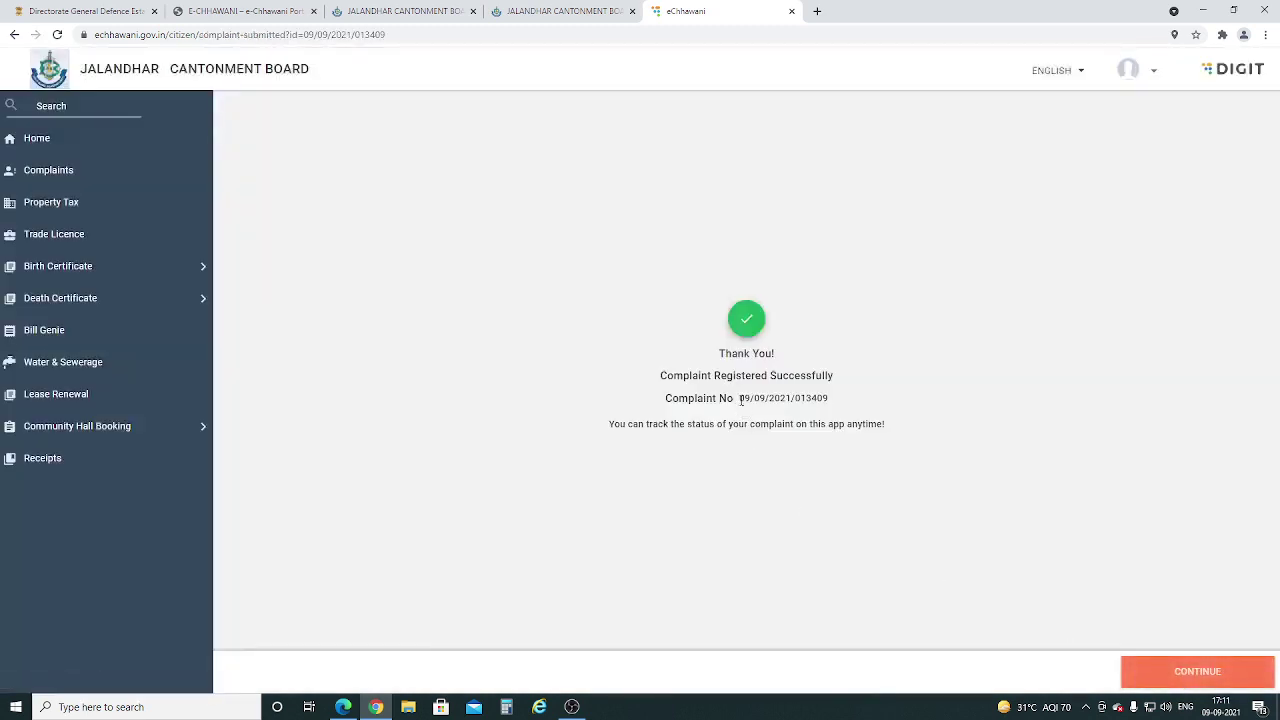
drag(740, 399, 834, 411)
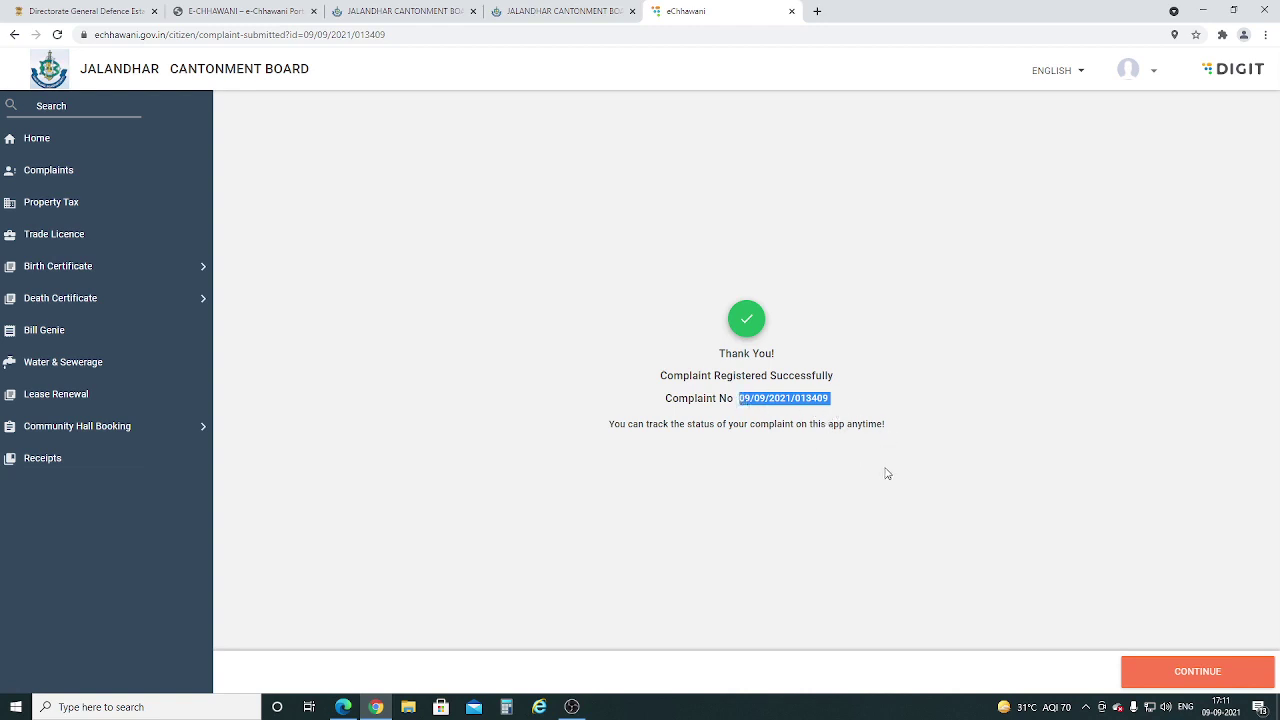
click(1178, 680)
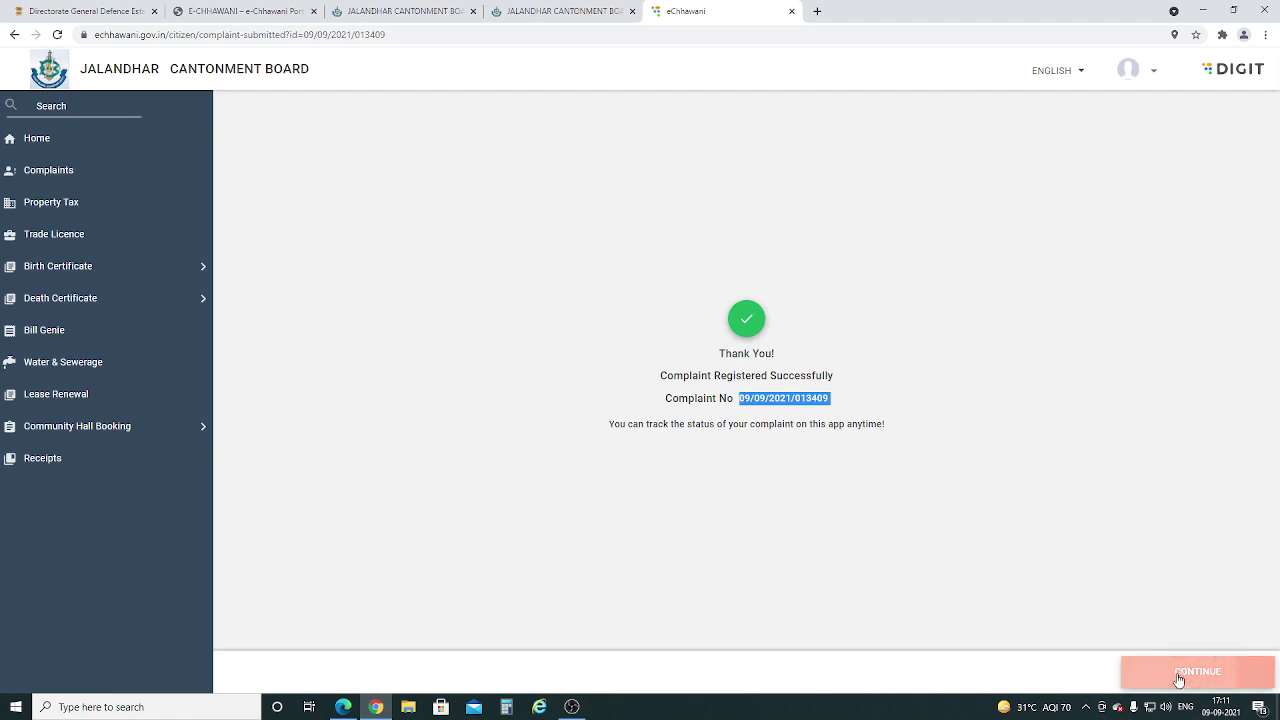
Go to the Complaints section from the citizen home page.
click(285, 192)
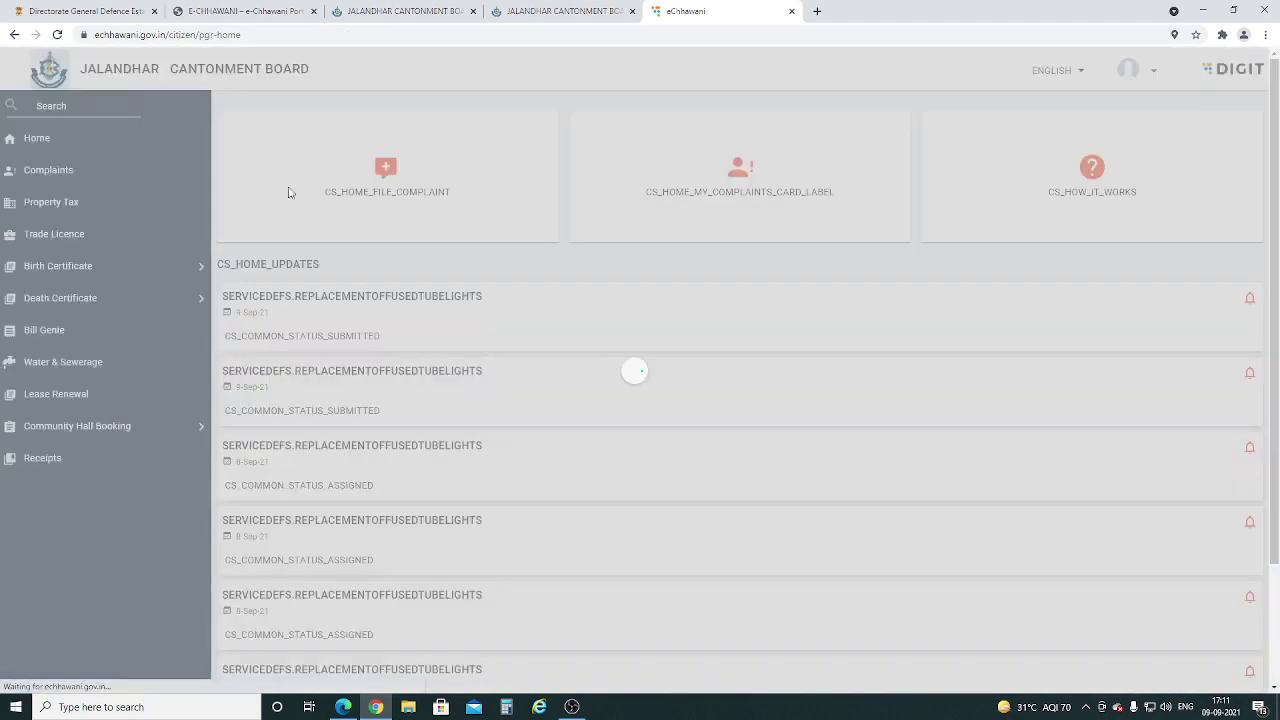